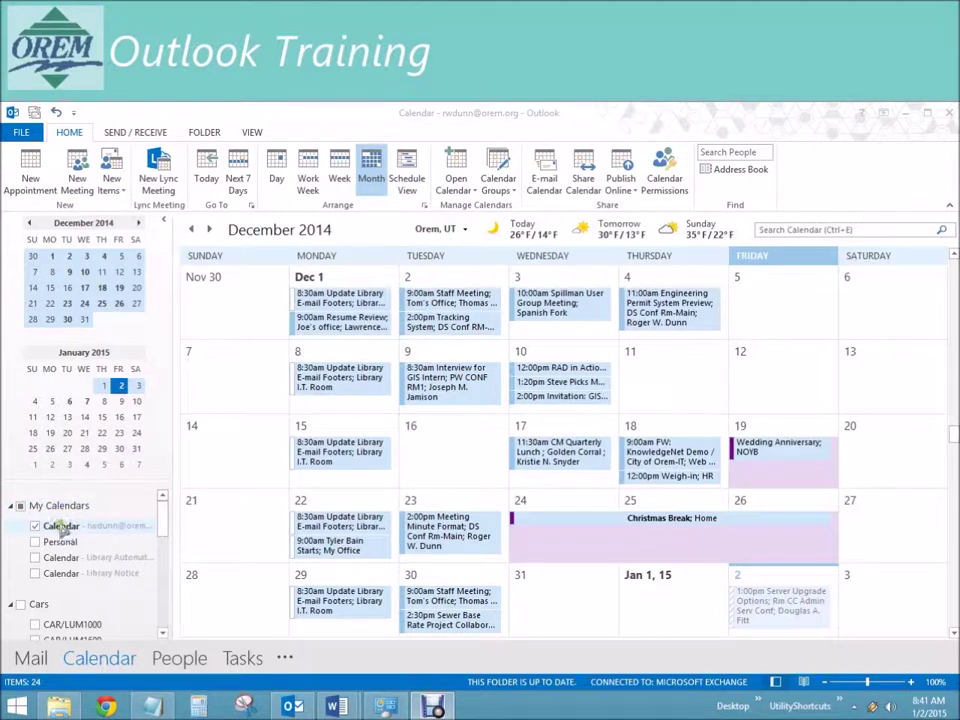
# - Create a new calendar named GIS under My Calendars, containing Calendar Items
pyautogui.rightClick(64, 528)
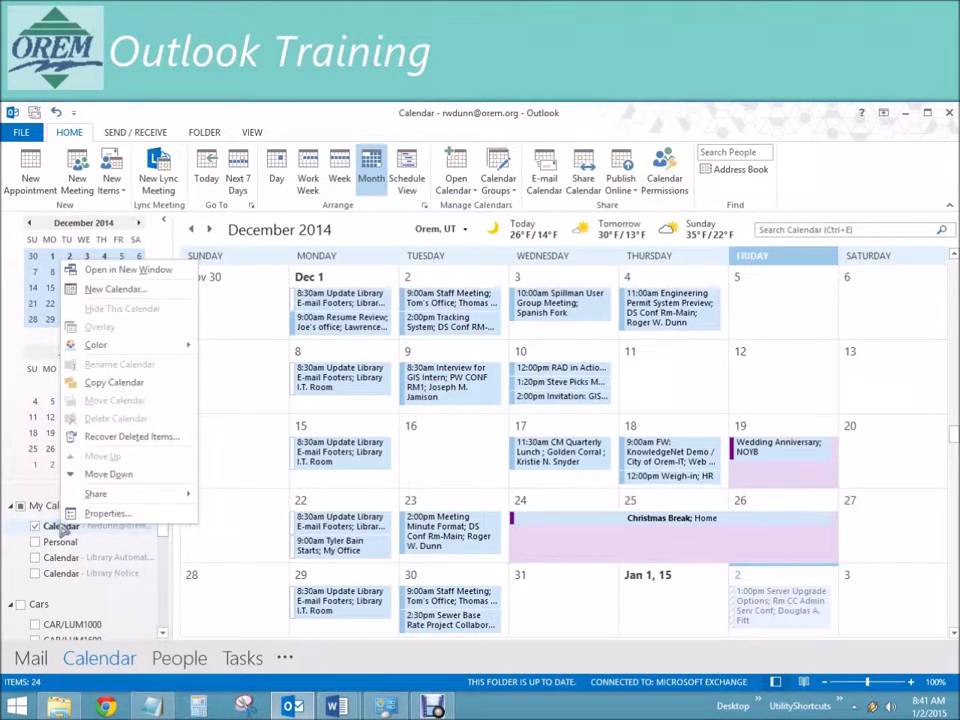
pyautogui.click(124, 289)
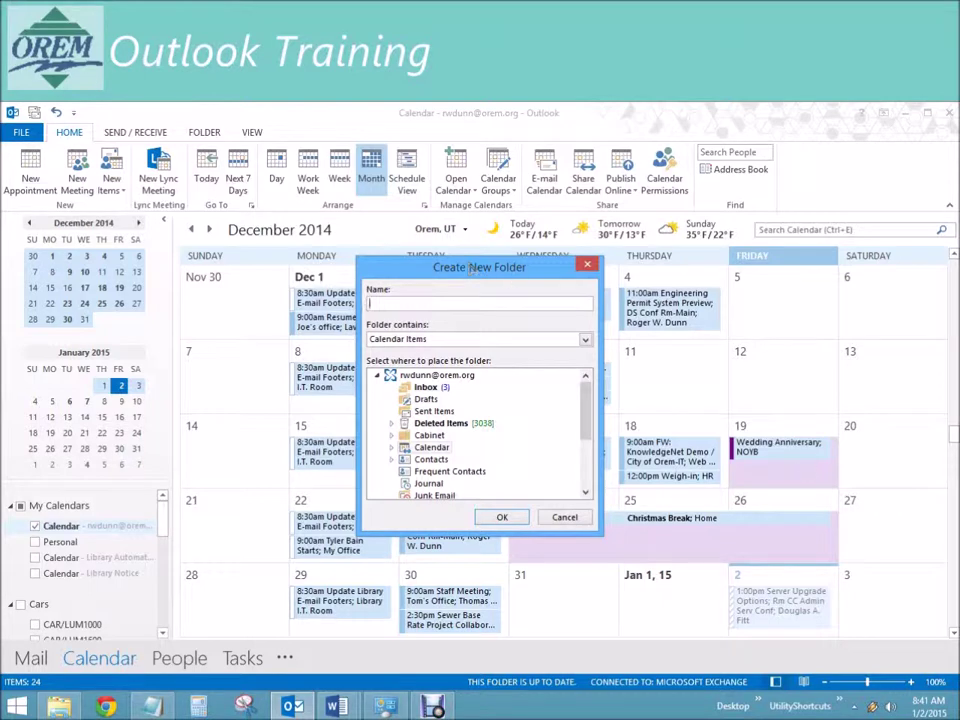
pyautogui.click(431, 704)
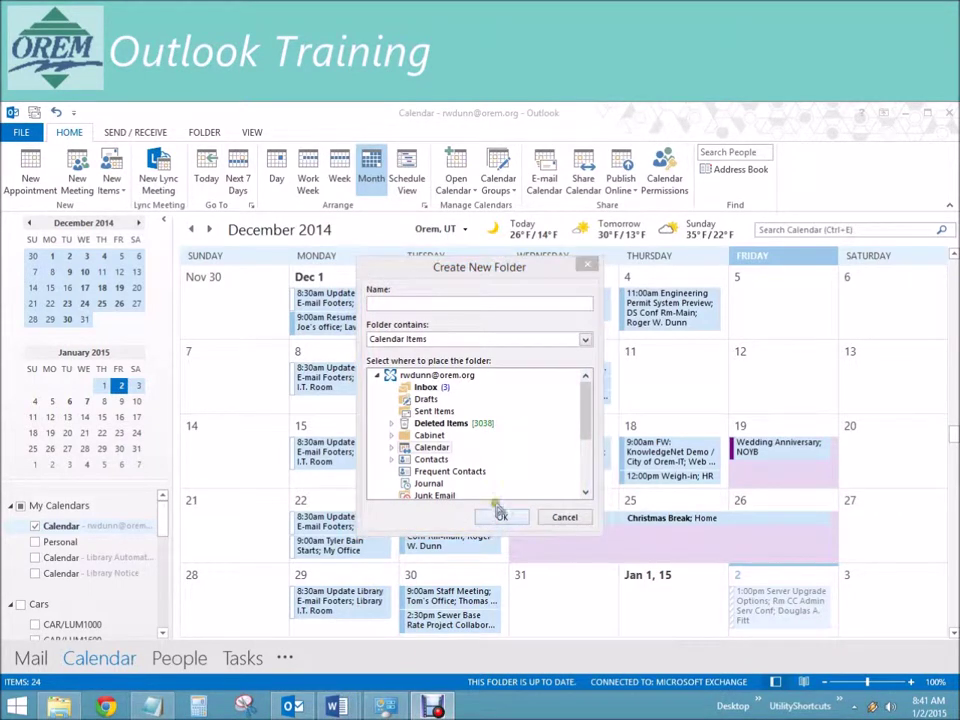
pyautogui.click(453, 301)
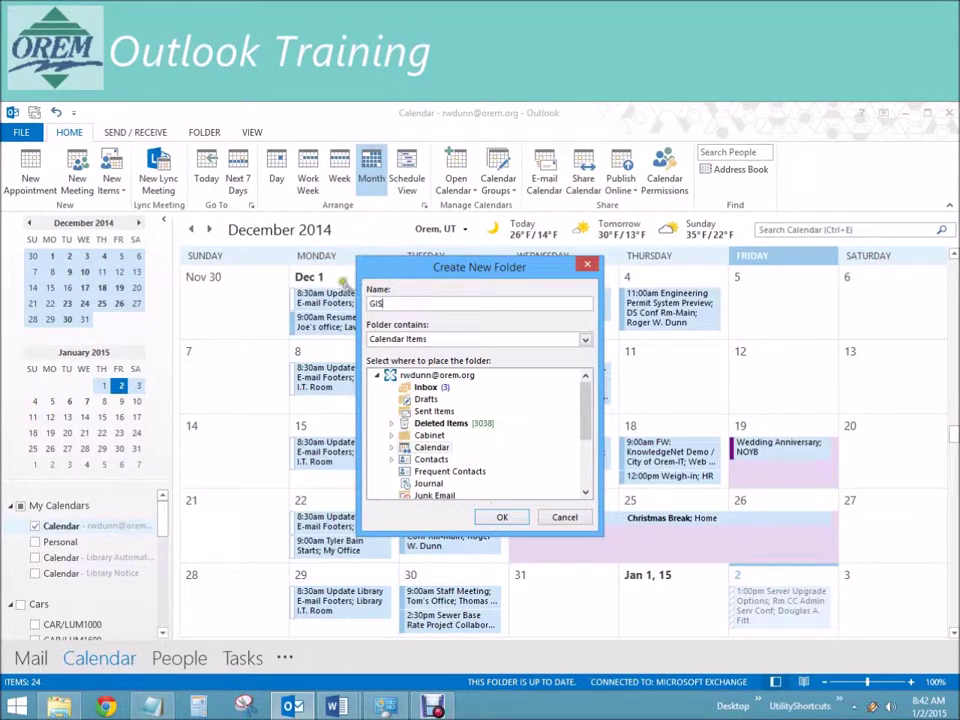
pyautogui.click(504, 518)
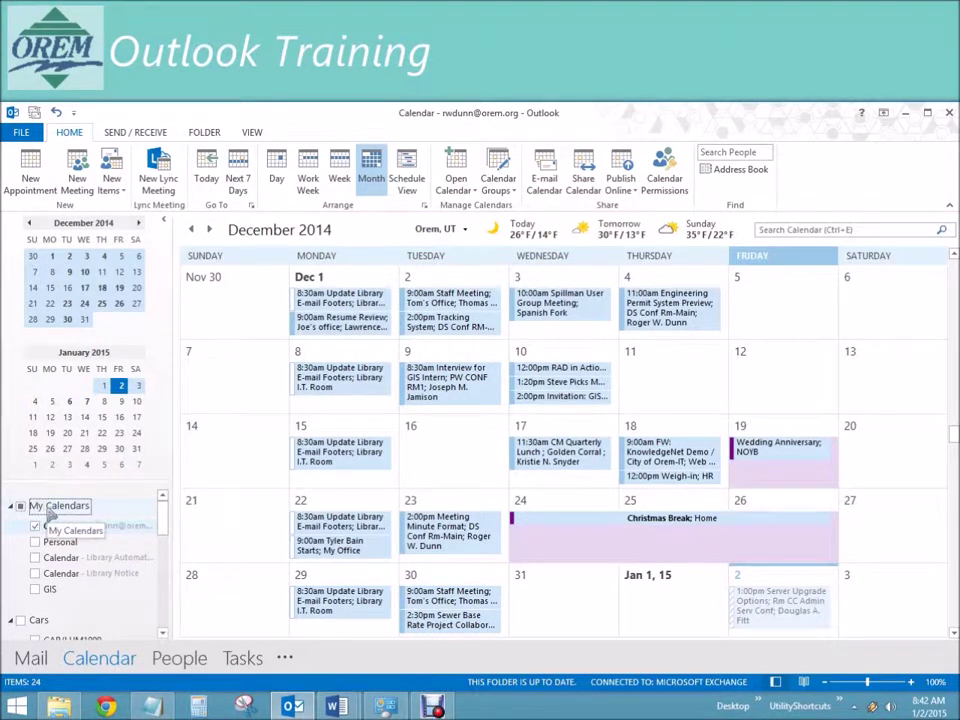
# - Show the GIS calendar with the main calendar, try overlay mode and return to the side-by-side arrangement
pyautogui.click(36, 590)
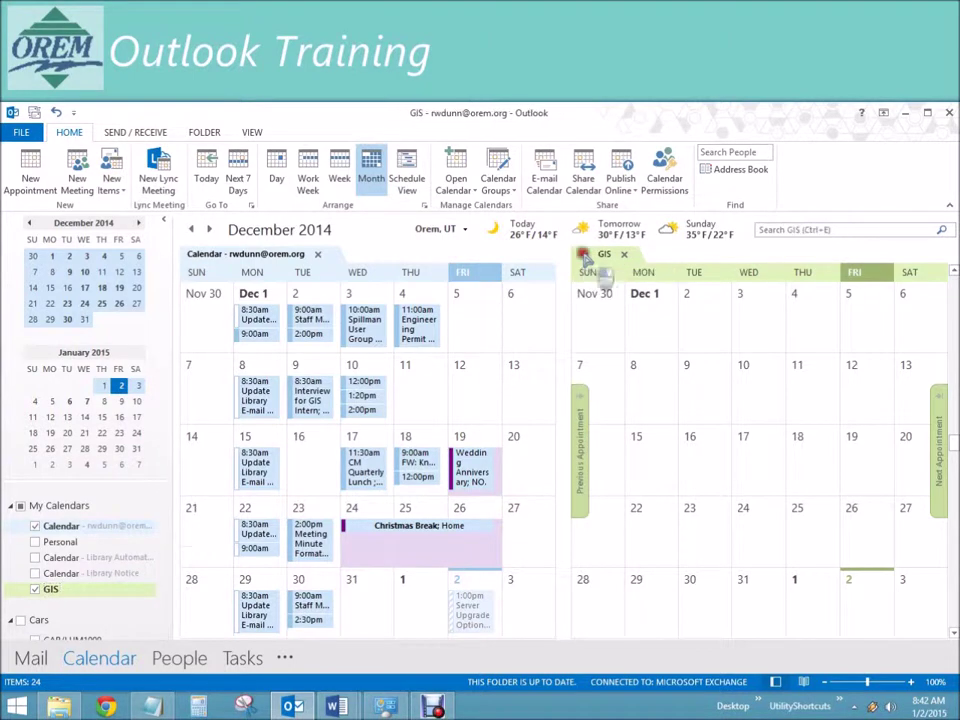
pyautogui.click(586, 258)
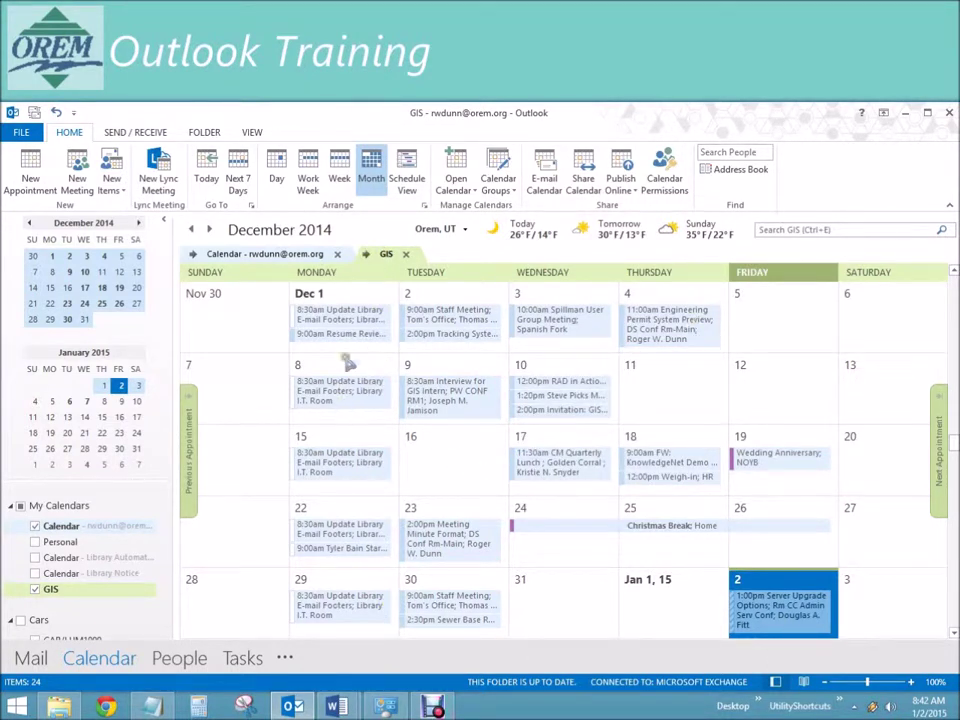
pyautogui.click(366, 254)
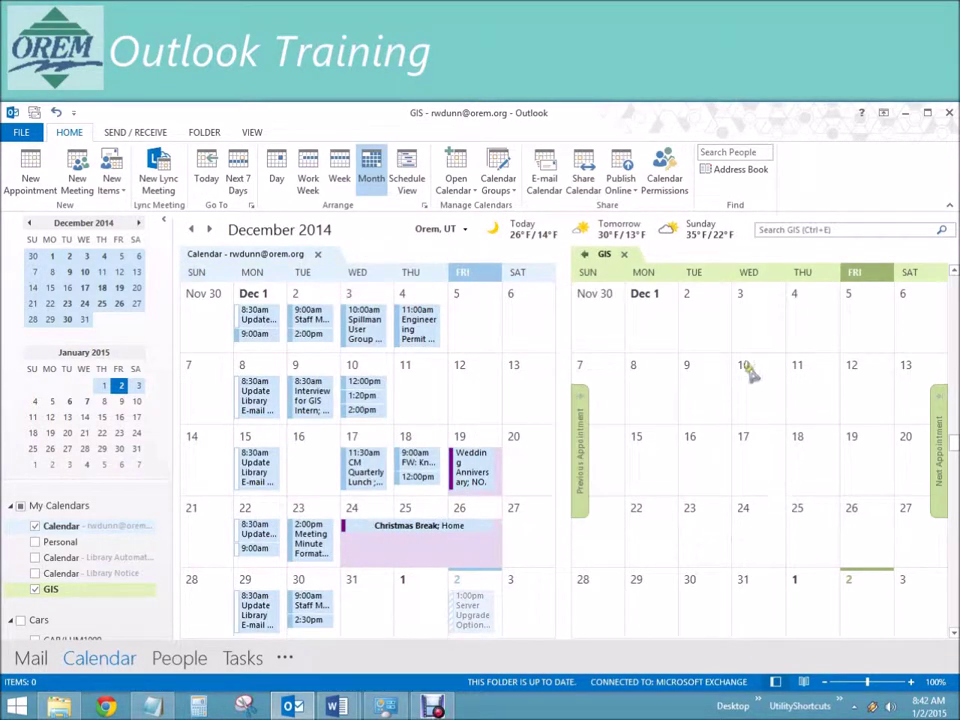
# - Create and save an appointment in the GIS calendar on January 14, 2015 with subject "Test GIS Meeting" and location "My Office"
pyautogui.click(211, 230)
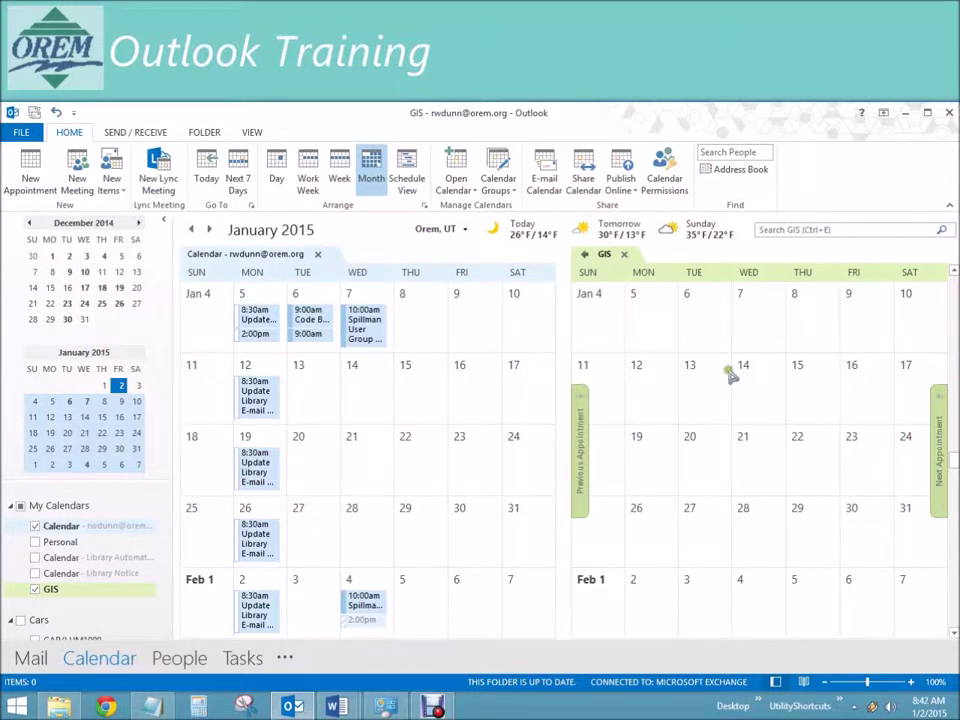
pyautogui.rightClick(757, 389)
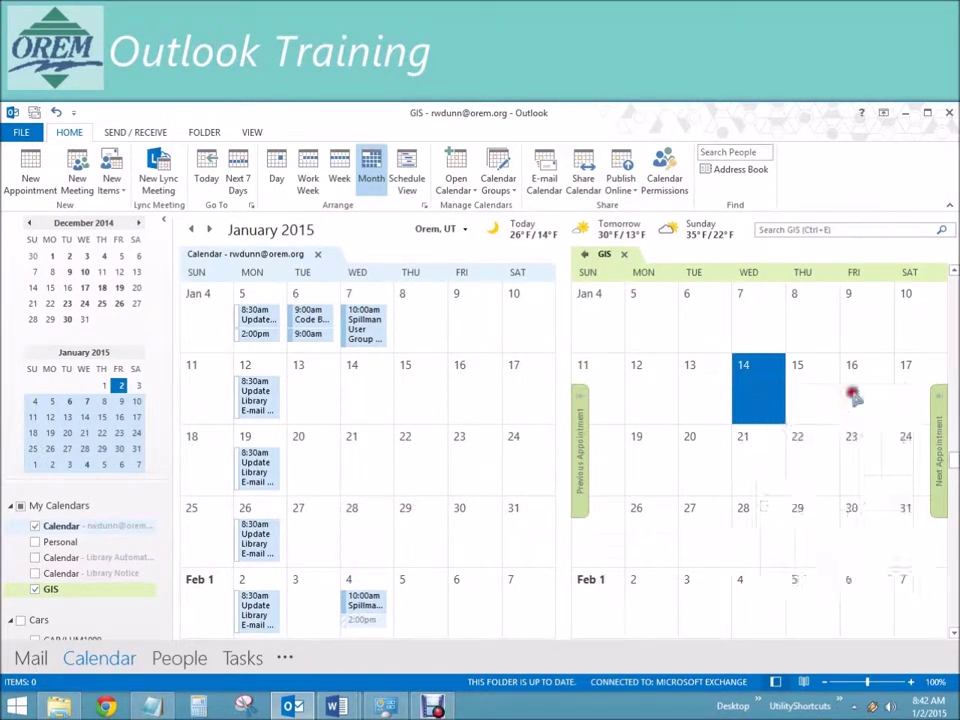
pyautogui.click(853, 395)
pyautogui.write('Test GIS Meeting')
pyautogui.press('Tab')
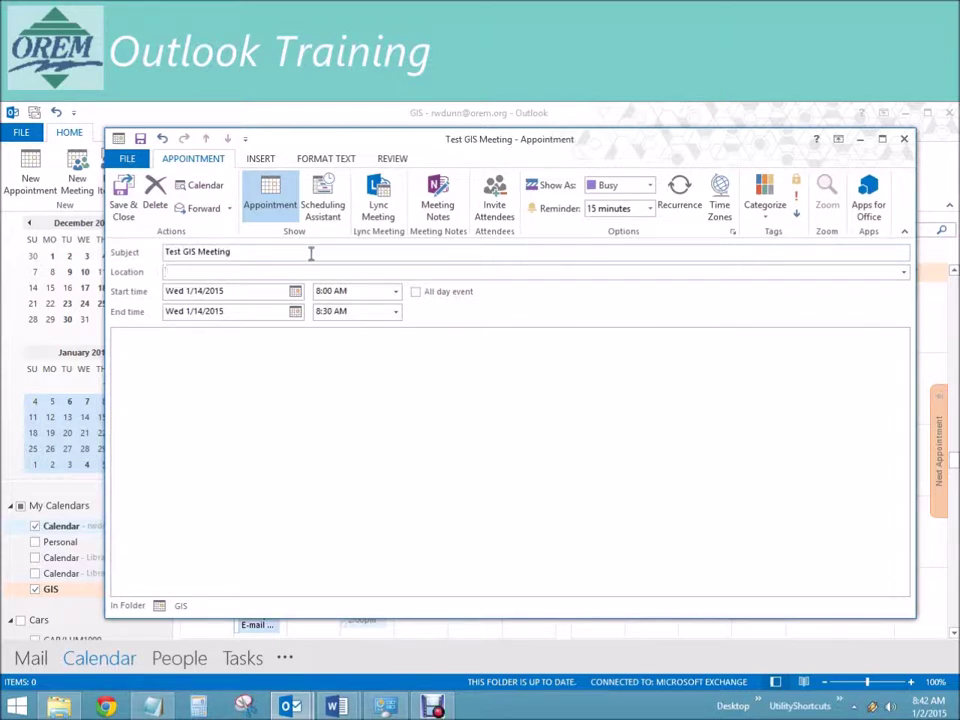
pyautogui.write('My Office')
pyautogui.press('Tab')
pyautogui.press('Tab')
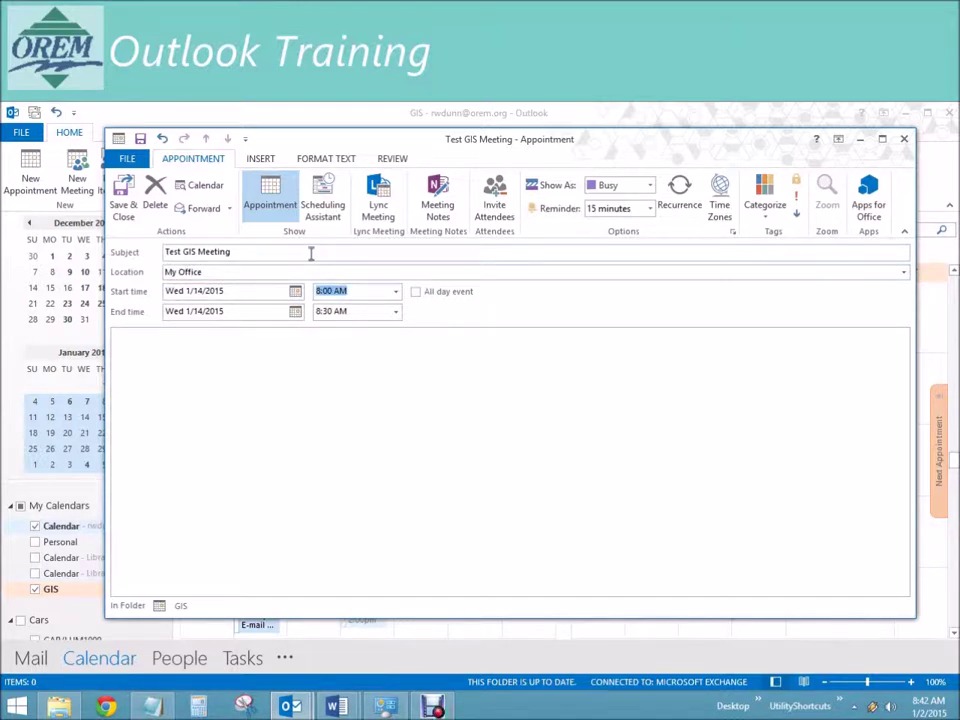
pyautogui.click(123, 195)
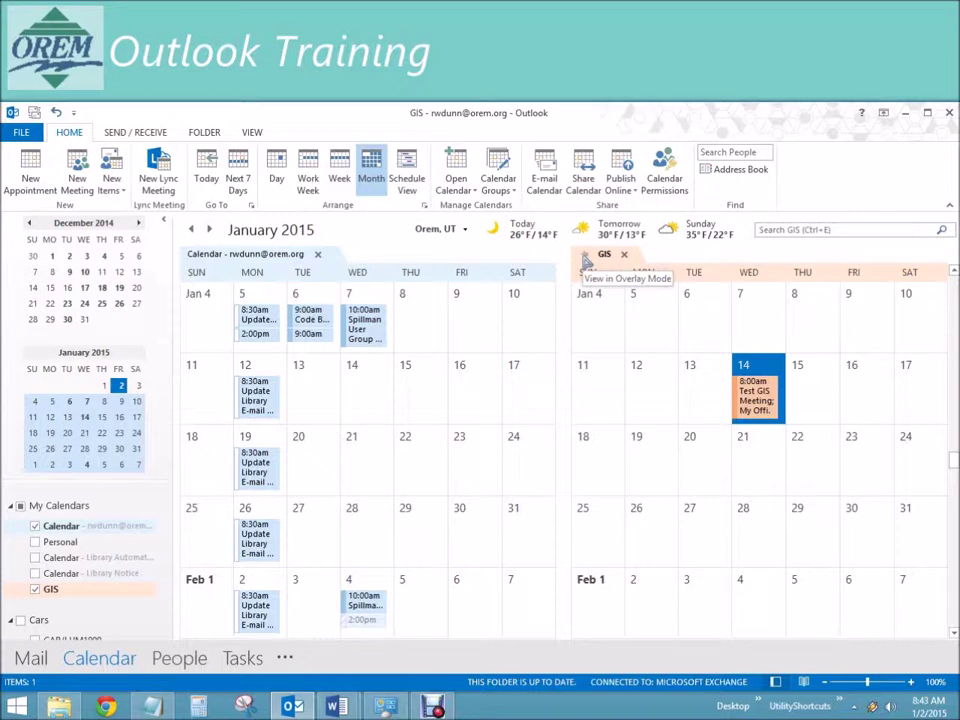
# - Look at the color choices available for the GIS calendar without picking one
pyautogui.rightClick(54, 590)
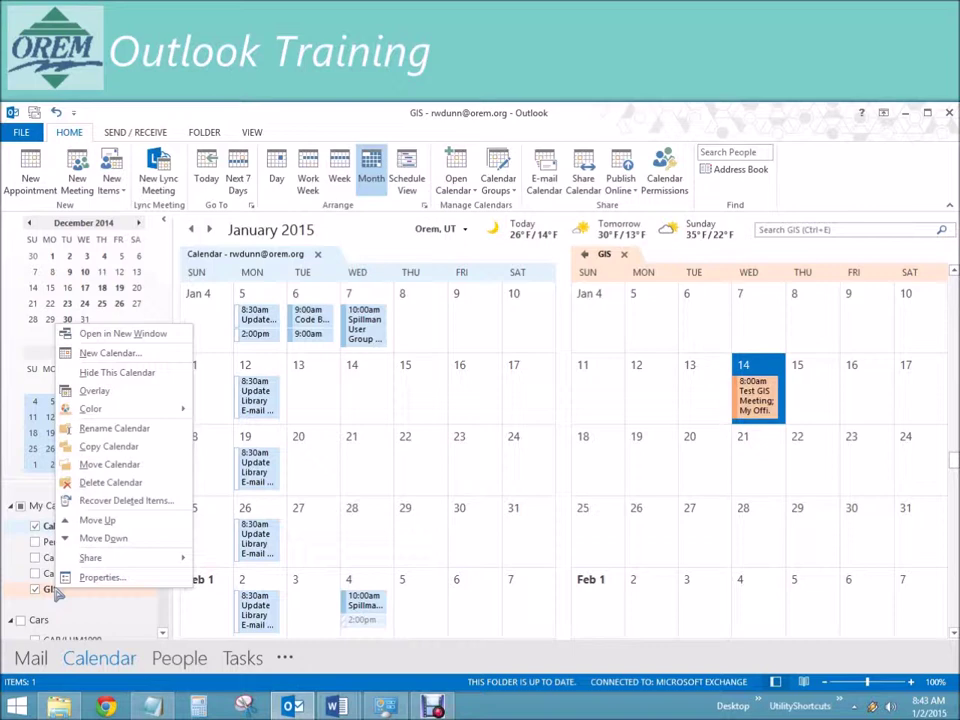
pyautogui.moveTo(118, 412)
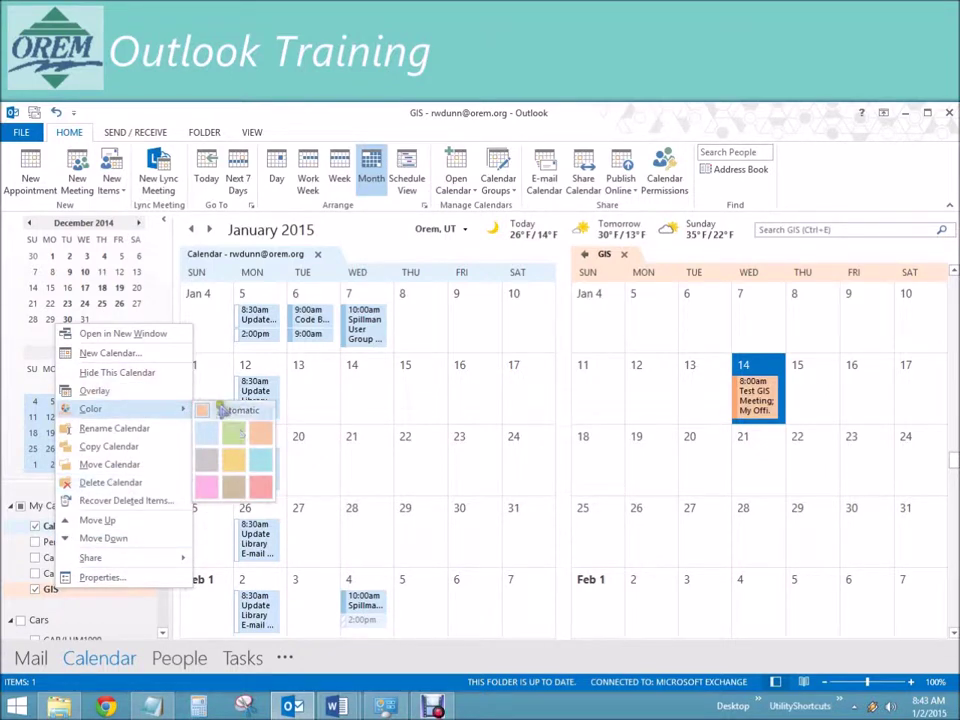
pyautogui.click(340, 116)
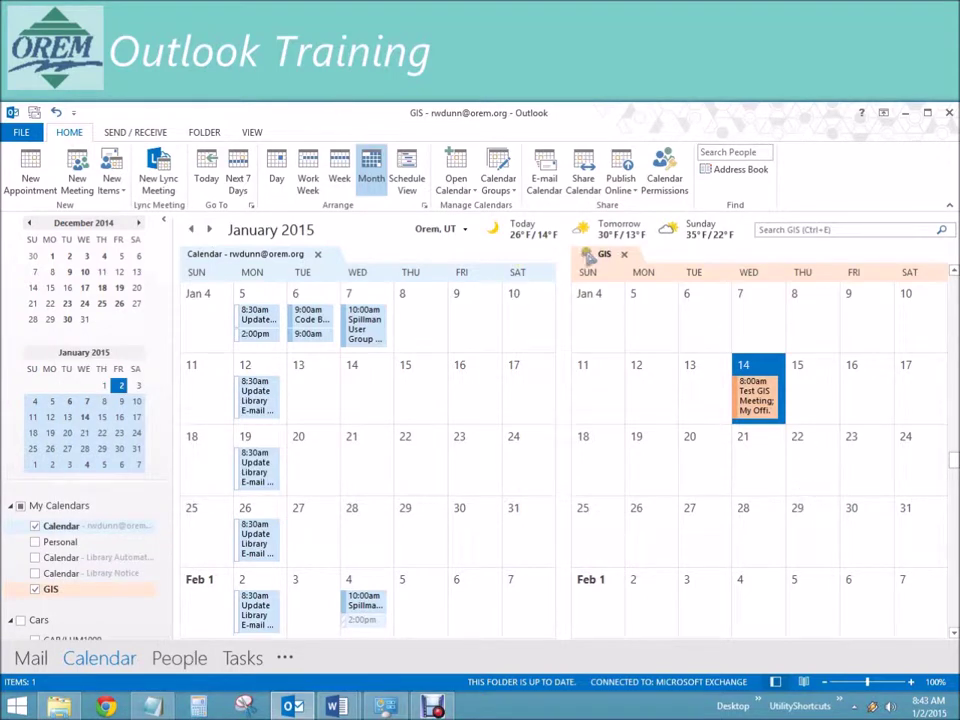
# - Overlay the GIS calendar on the main calendar and bring the main calendar to the front
pyautogui.click(590, 255)
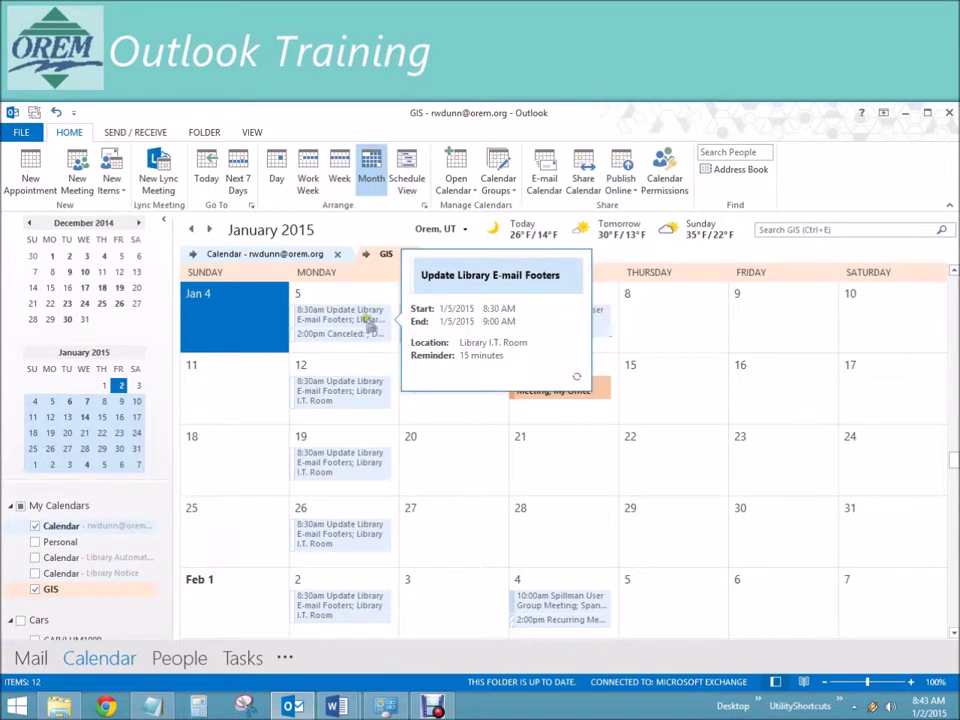
pyautogui.click(288, 257)
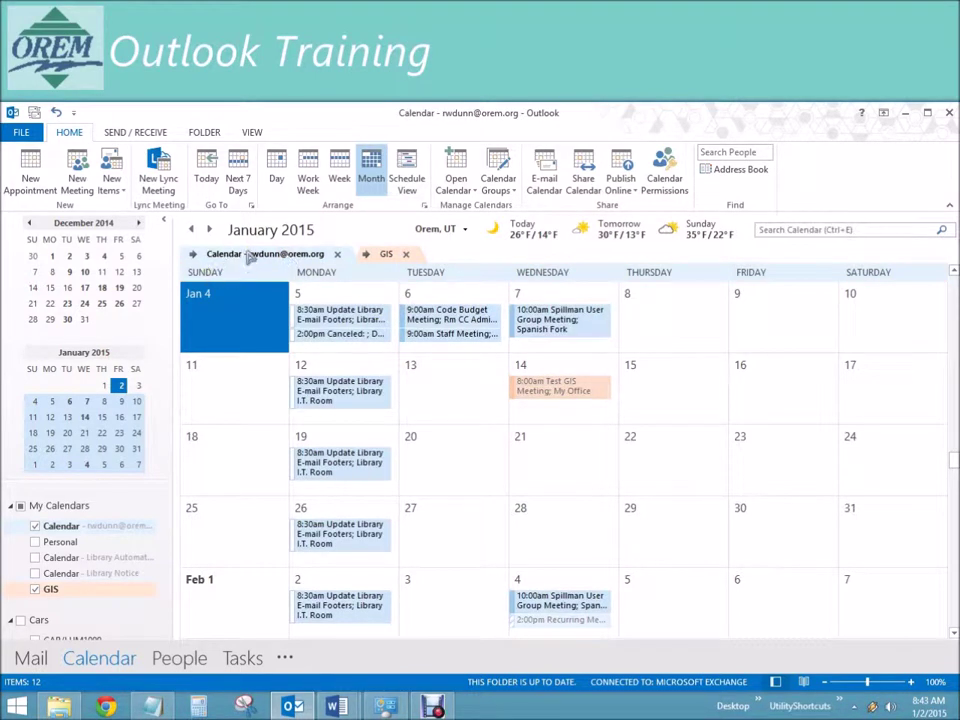
pyautogui.moveTo(548, 390)
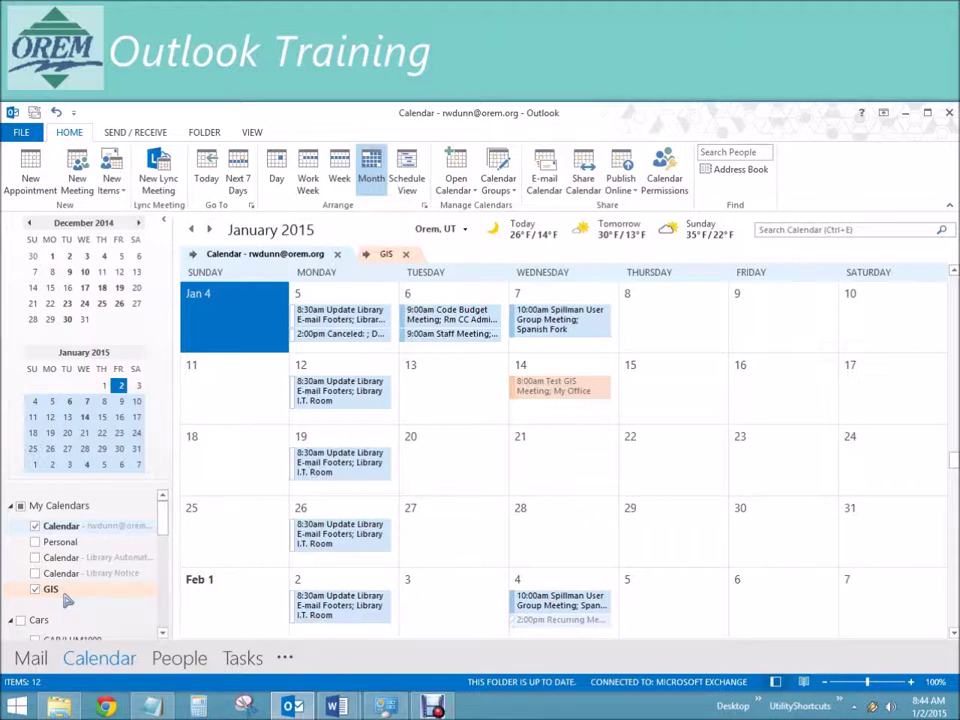
# - Review the main calendar's default sharing permissions and the permission levels on offer
pyautogui.rightClick(62, 526)
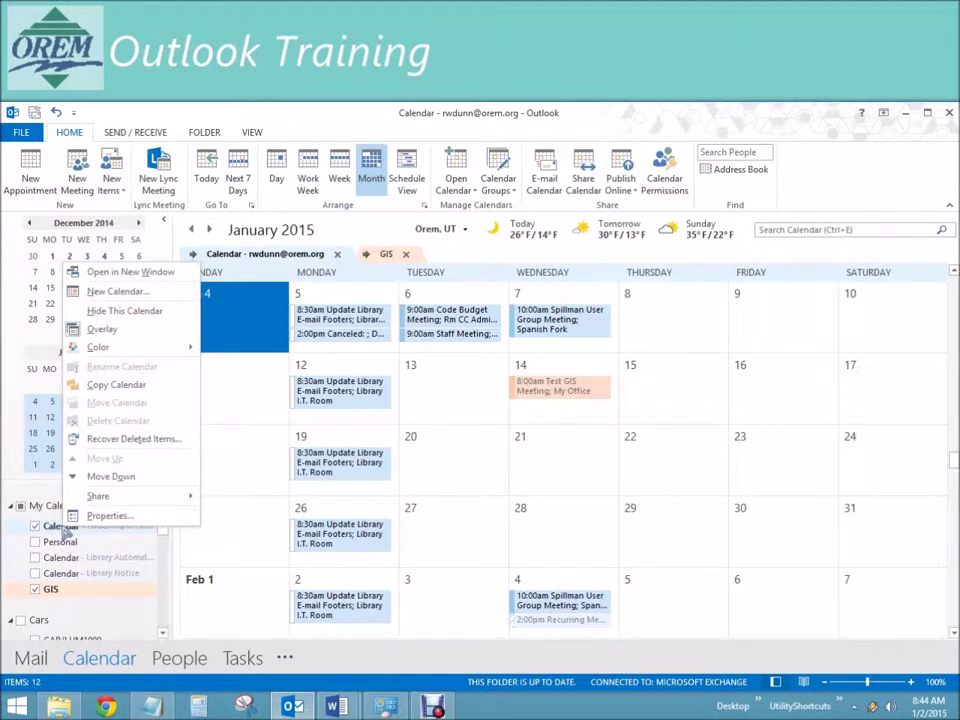
pyautogui.click(120, 515)
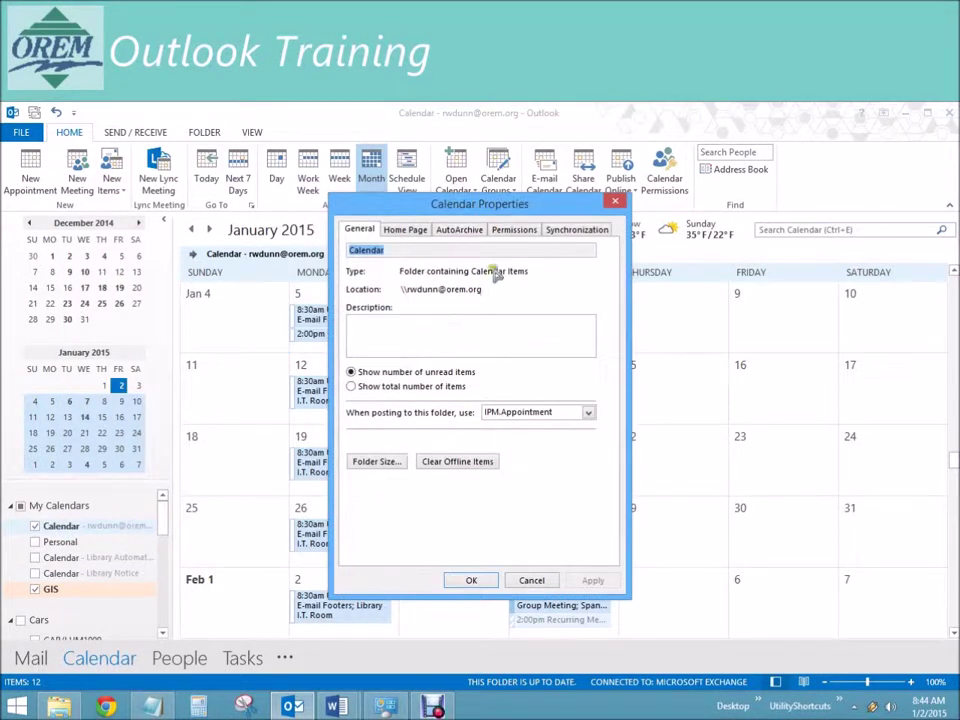
pyautogui.click(527, 229)
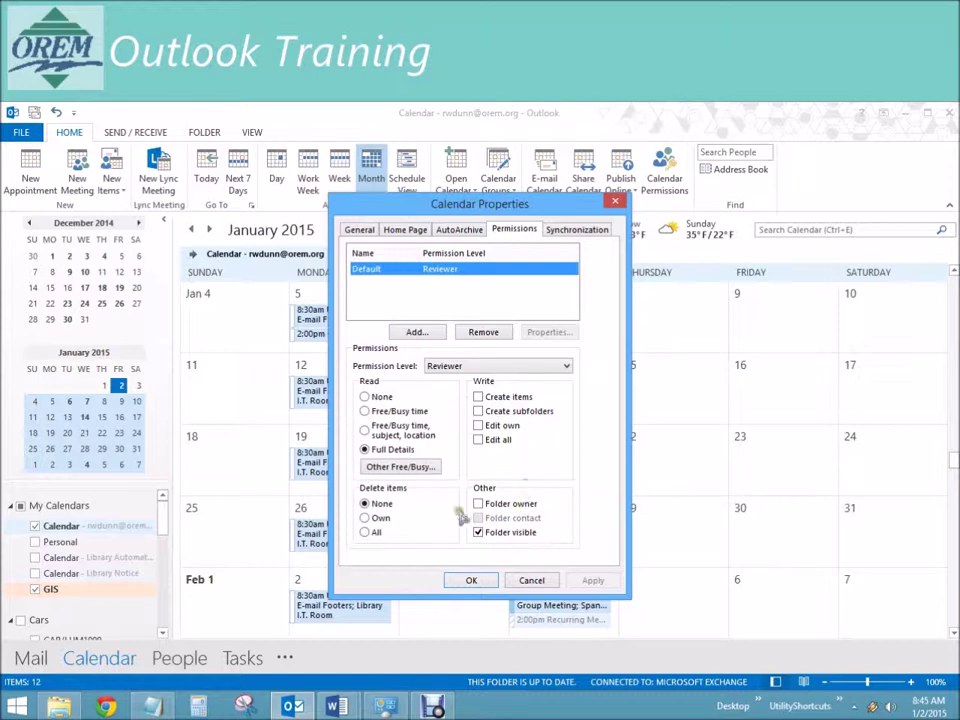
pyautogui.click(466, 367)
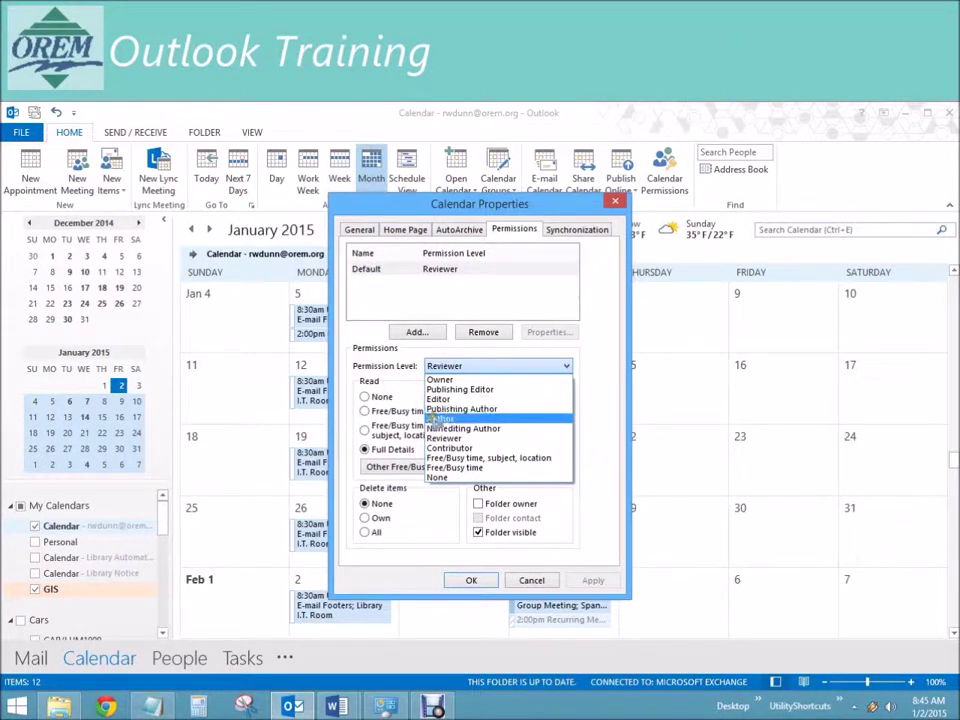
pyautogui.click(362, 336)
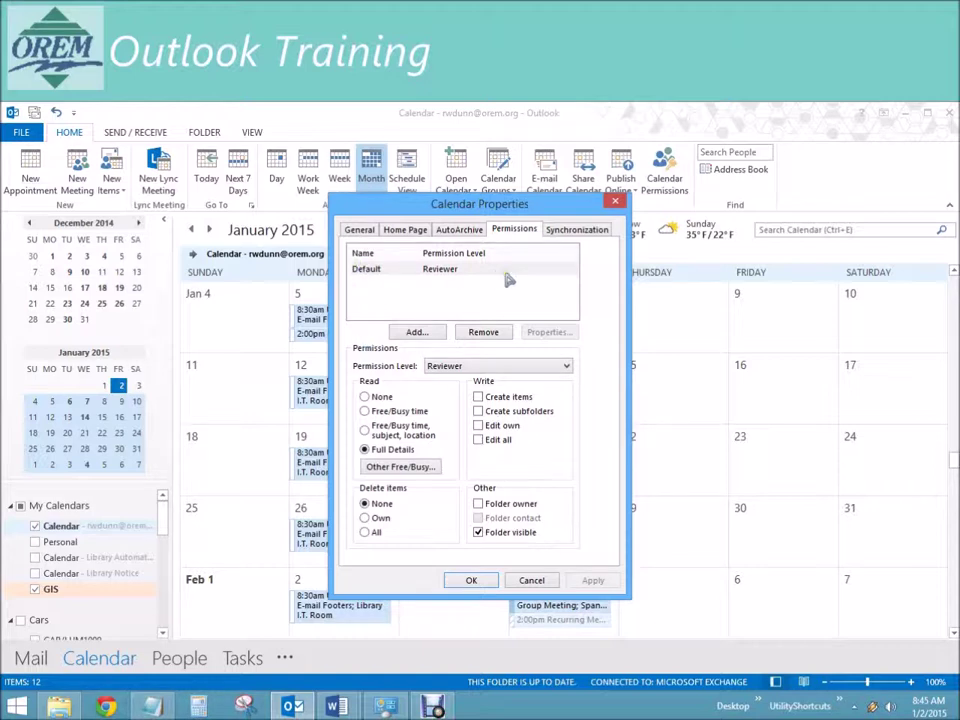
# - Find a colleague in the Global Address List and add the person to the main calendar's permissions
pyautogui.click(417, 332)
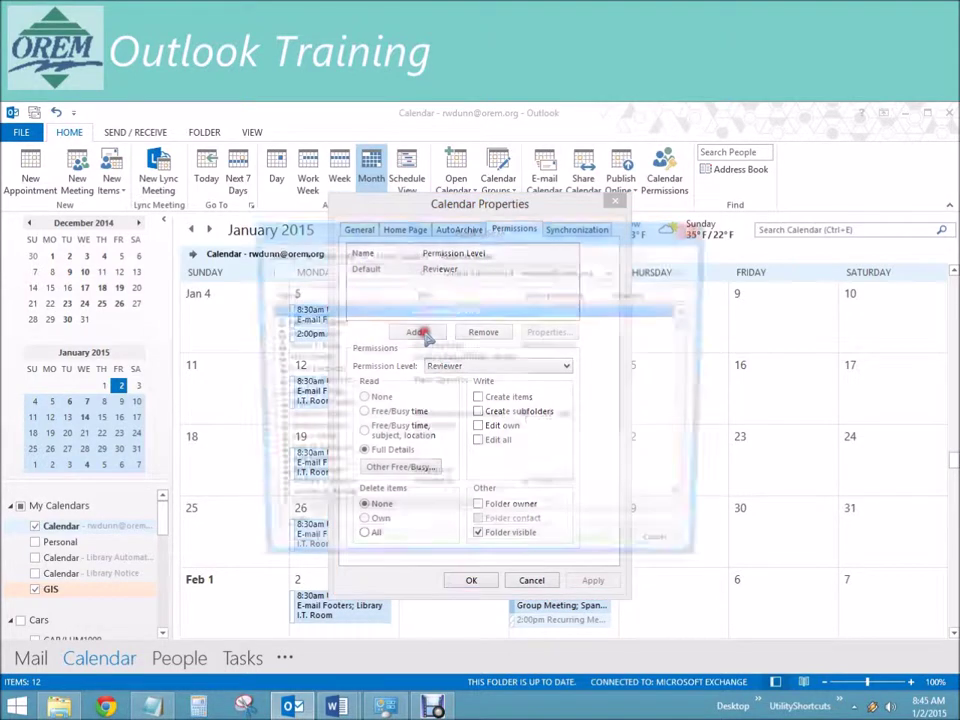
pyautogui.write('Thomas')
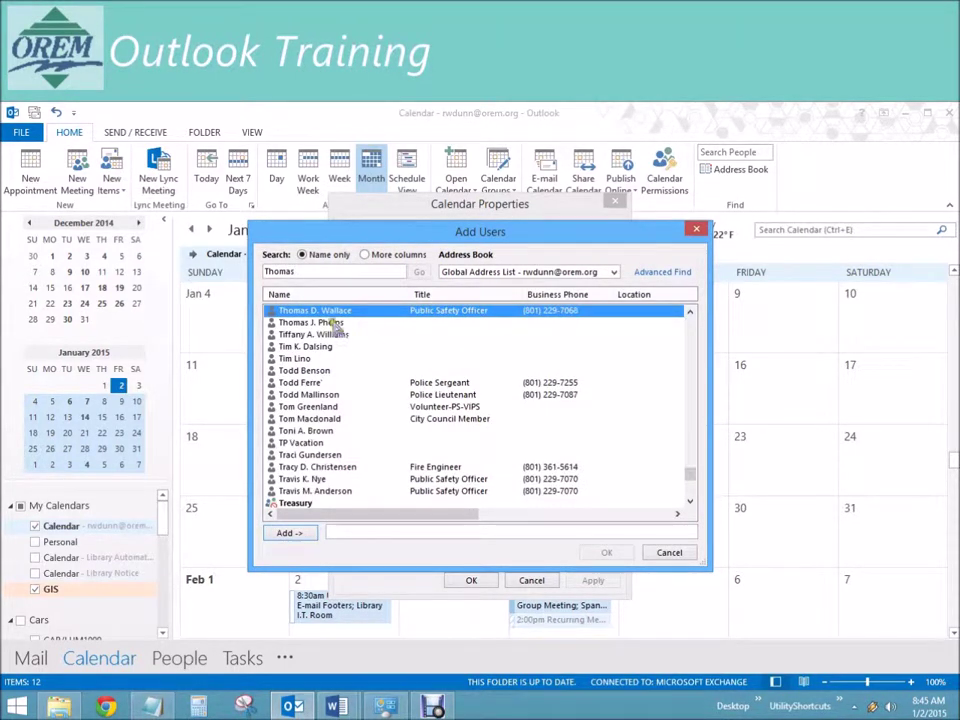
pyautogui.doubleClick(335, 323)
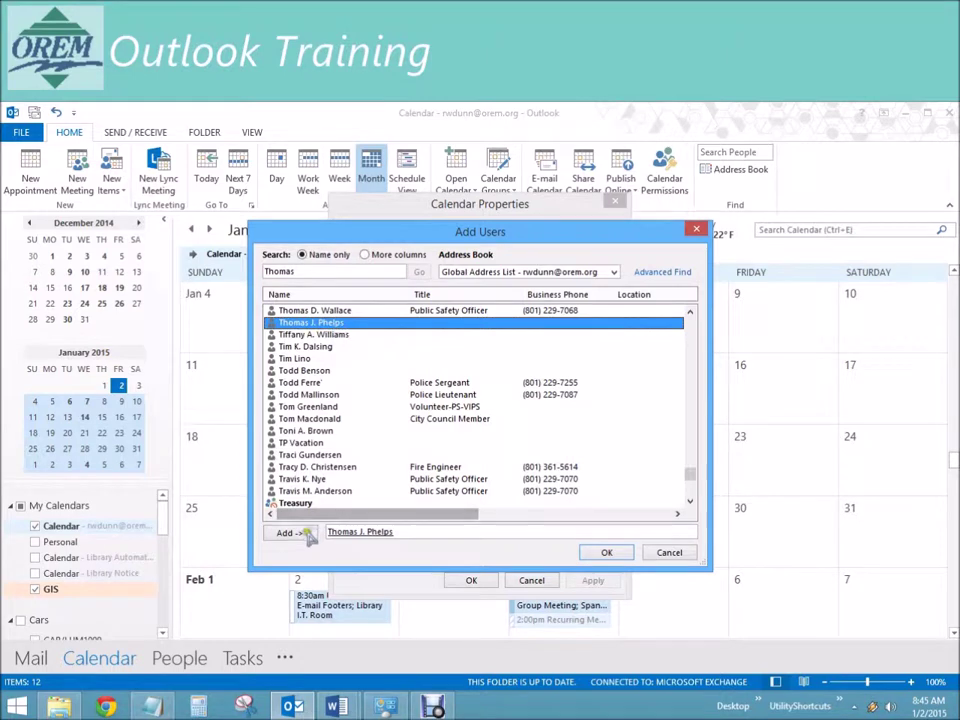
pyautogui.click(606, 552)
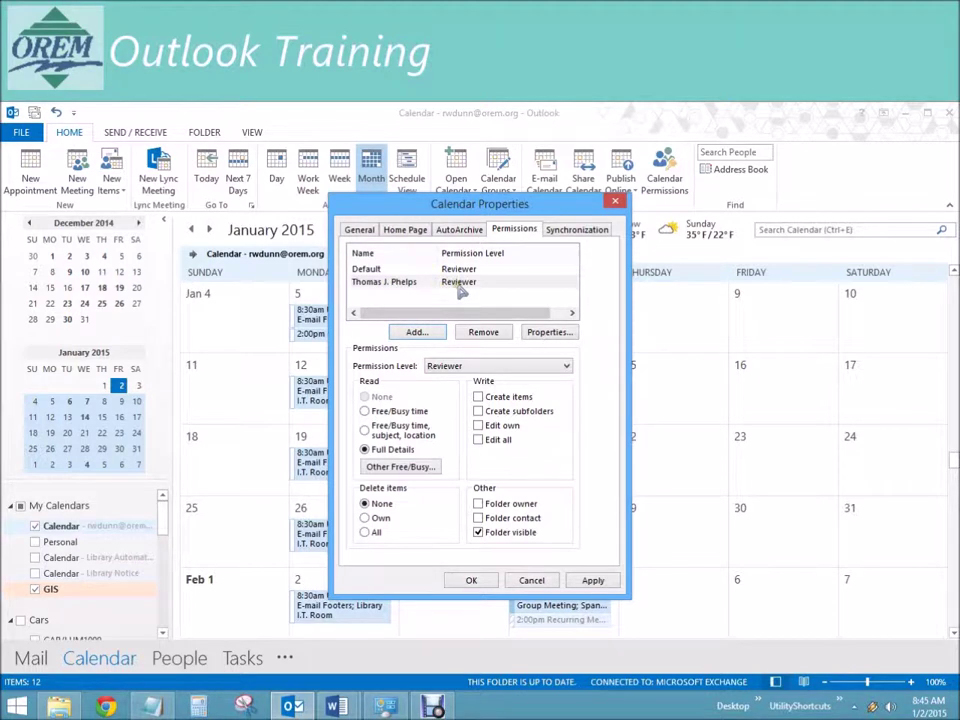
# - Try the Contributor permission level for the added colleague, and replace it with Publishing Author
pyautogui.click(566, 366)
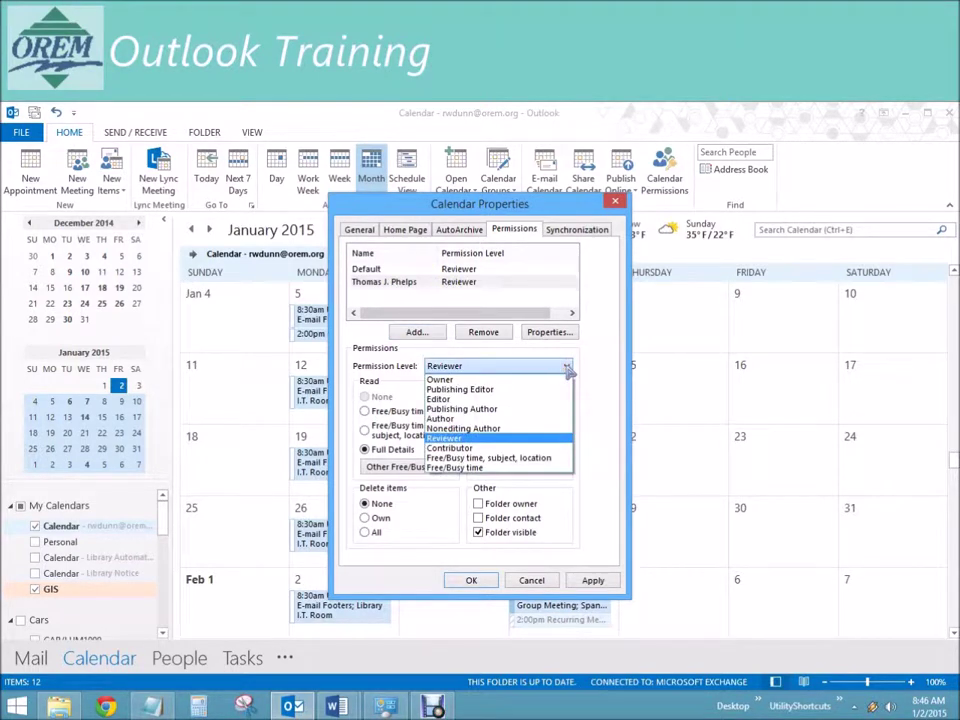
pyautogui.click(479, 450)
pyautogui.click(523, 366)
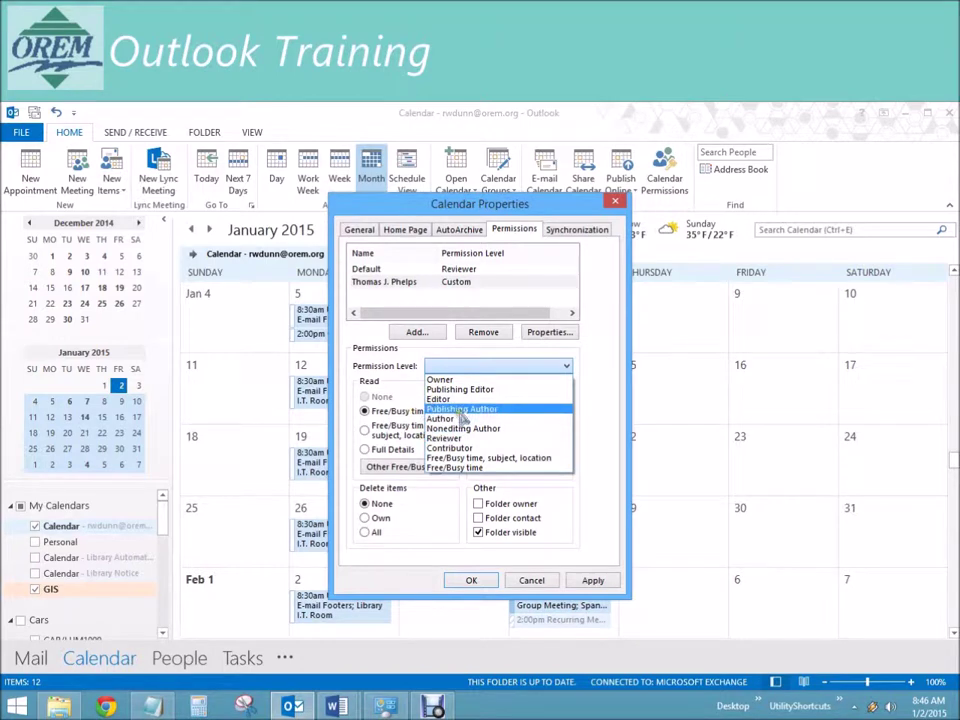
pyautogui.click(461, 409)
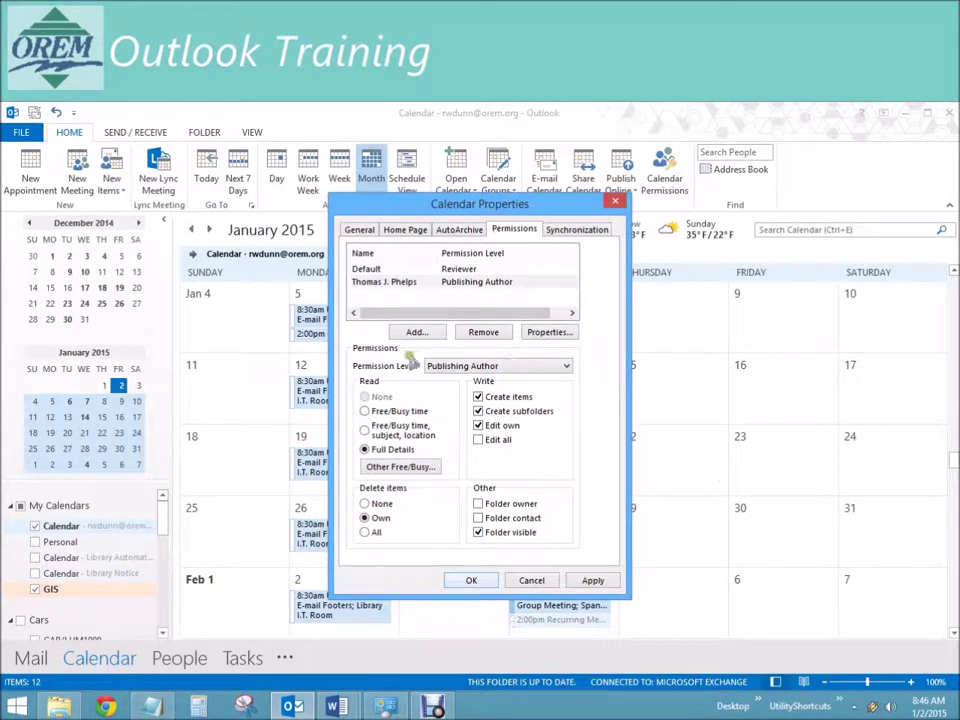
# - Remove the added colleague from the main calendar's permissions and close its properties without saving
pyautogui.click(472, 335)
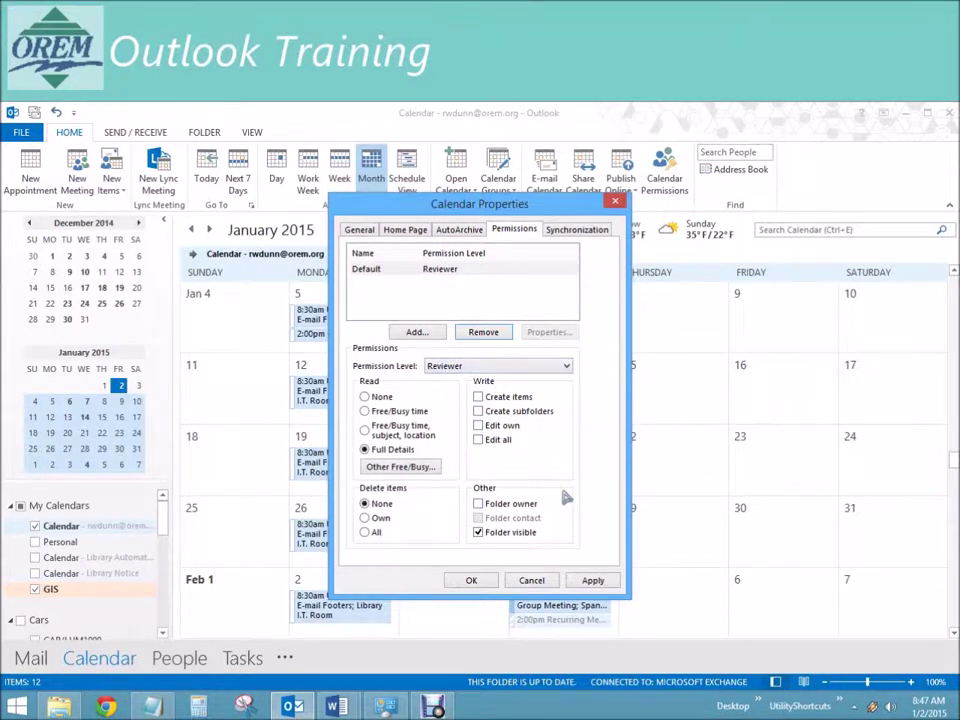
pyautogui.click(532, 580)
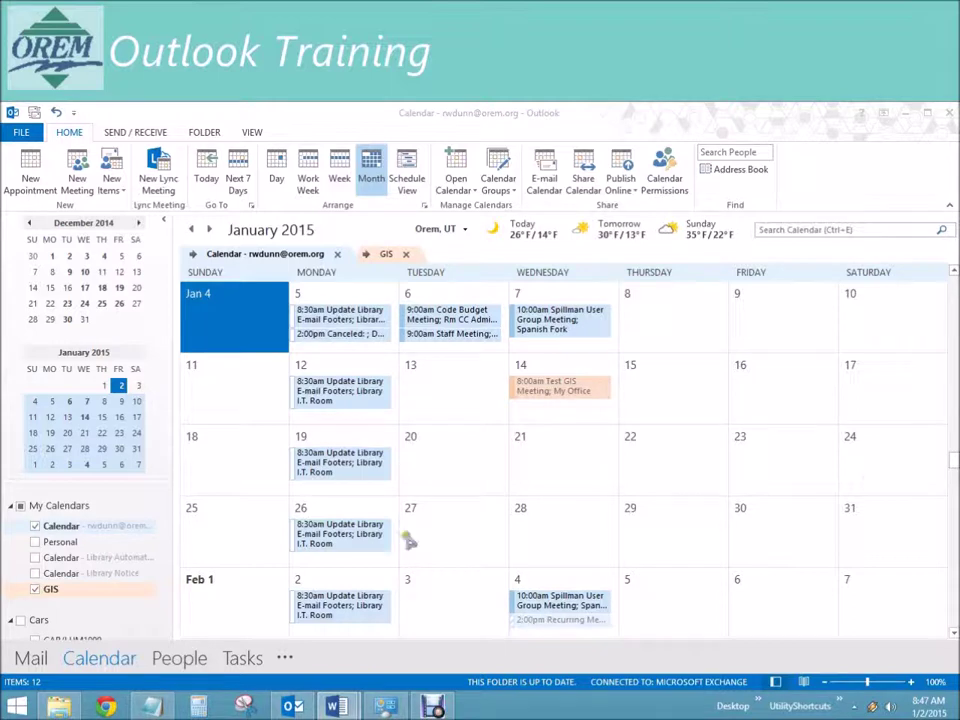
# - Review the GIS calendar's default sharing permissions and close its properties without changing anything
pyautogui.click(488, 114)
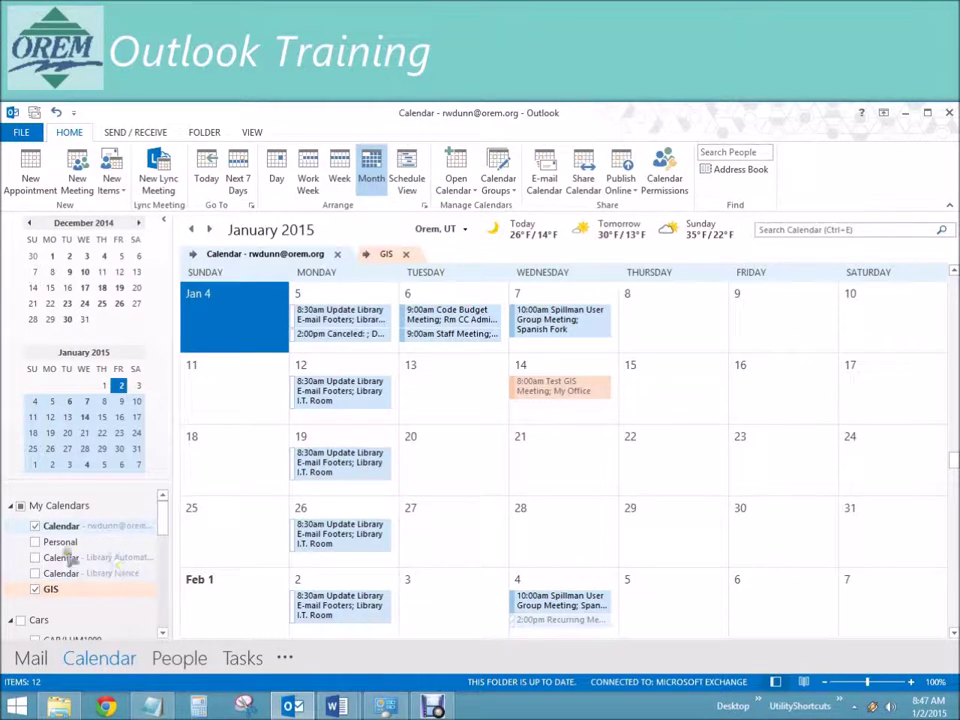
pyautogui.rightClick(53, 591)
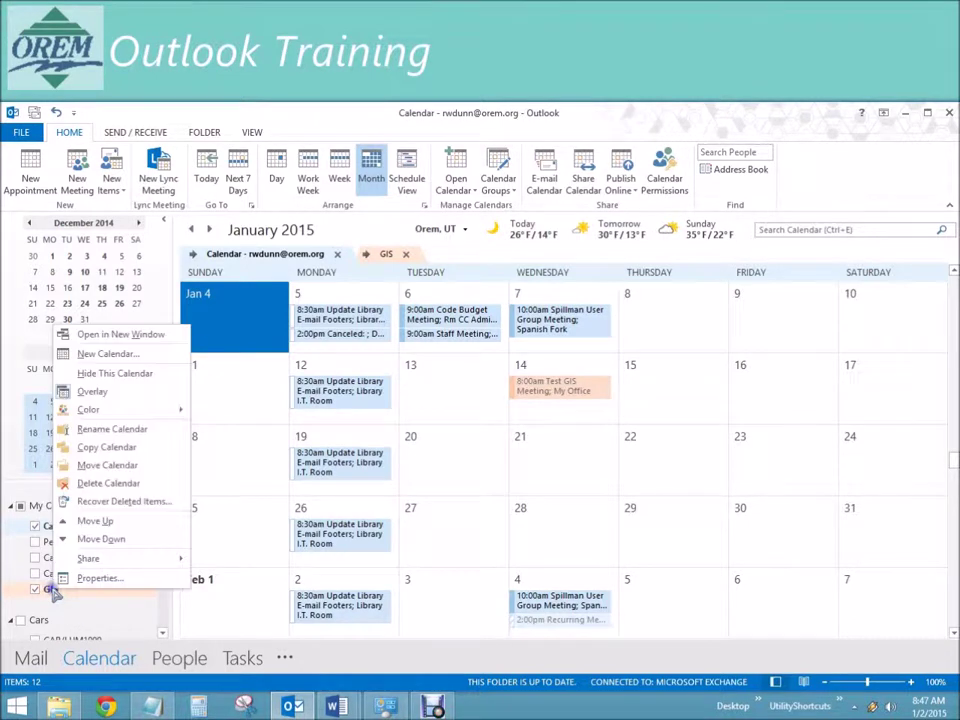
pyautogui.click(122, 578)
pyautogui.click(514, 229)
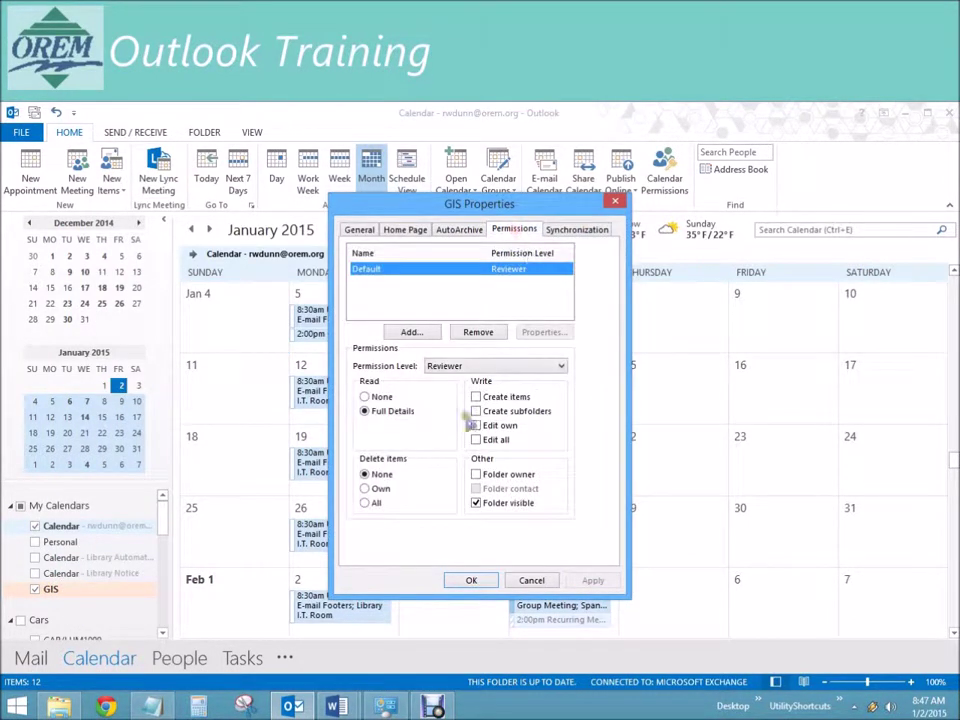
pyautogui.moveTo(488, 252); pyautogui.dragTo(466, 252)
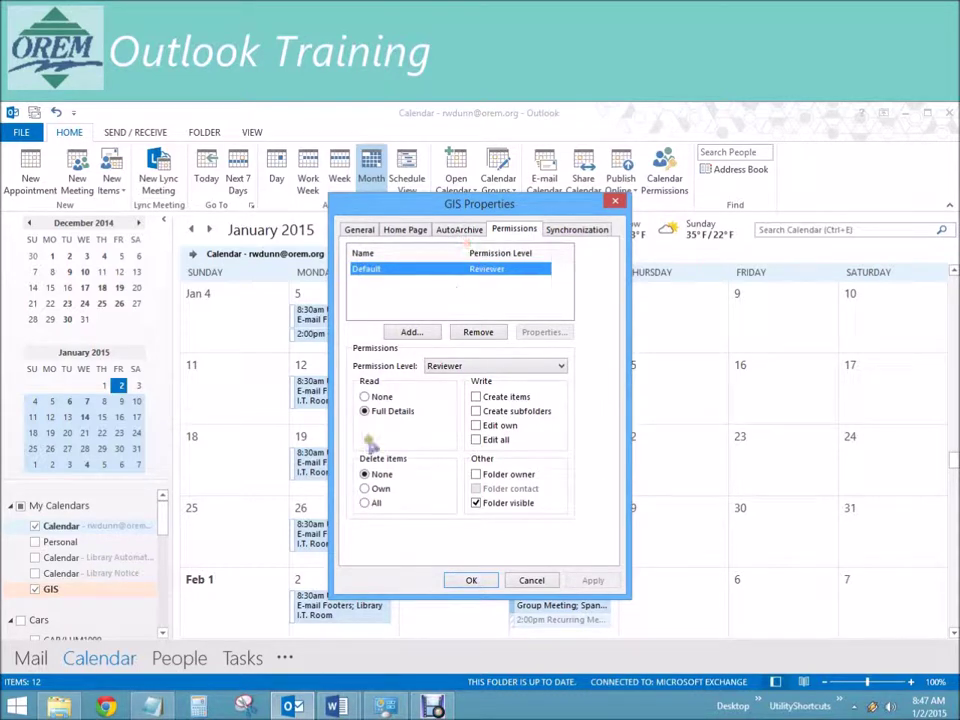
pyautogui.click(531, 580)
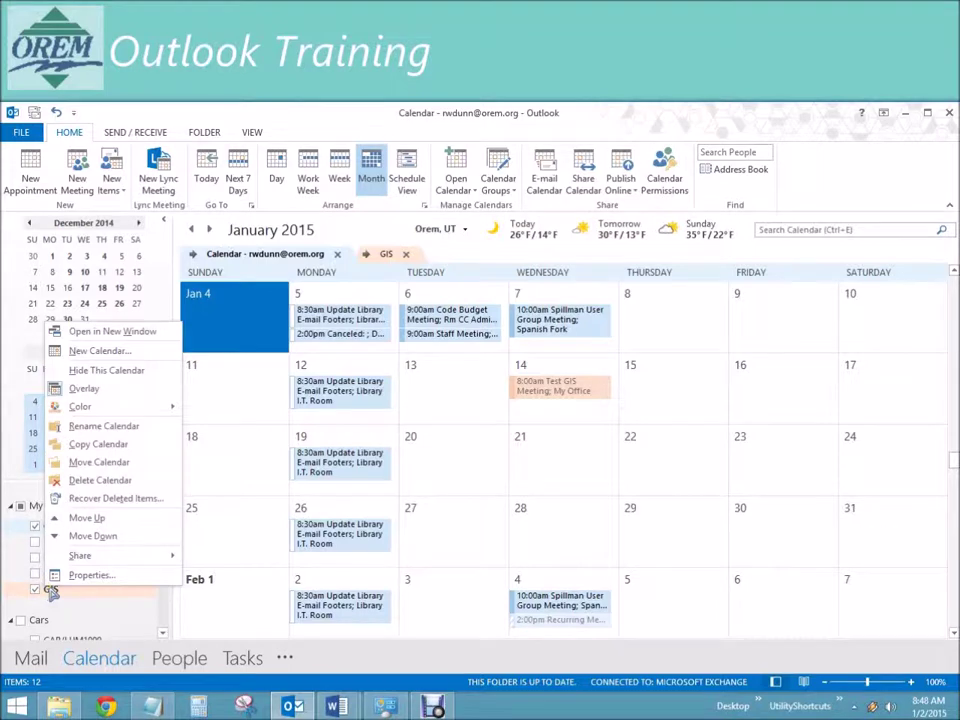
# - Start a sharing invitation for the GIS calendar and address it to a colleague
pyautogui.moveTo(95, 556)
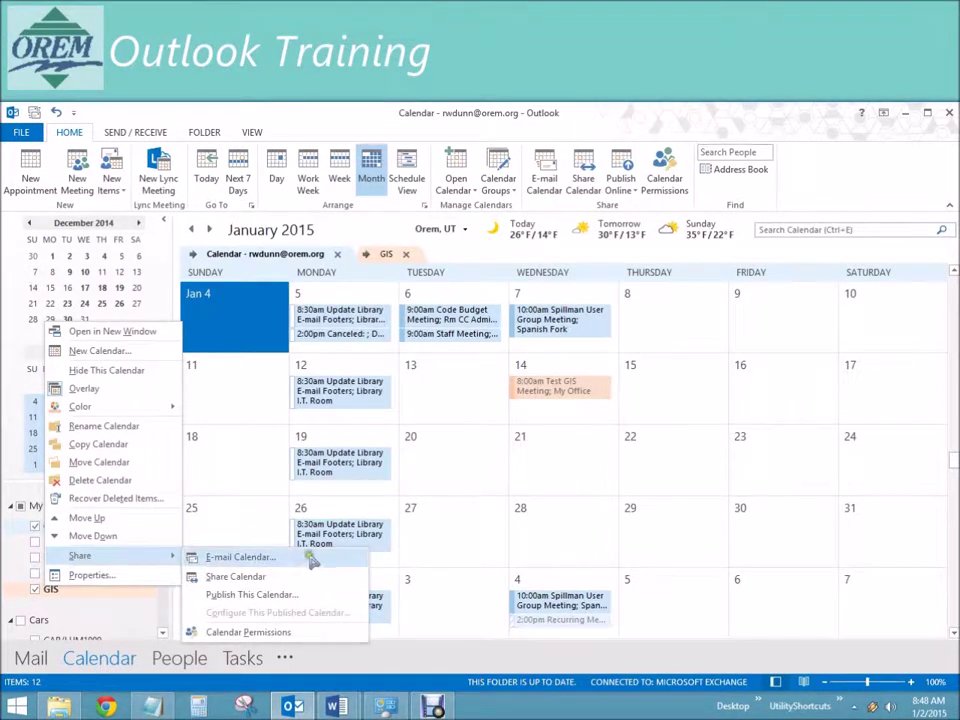
pyautogui.click(274, 580)
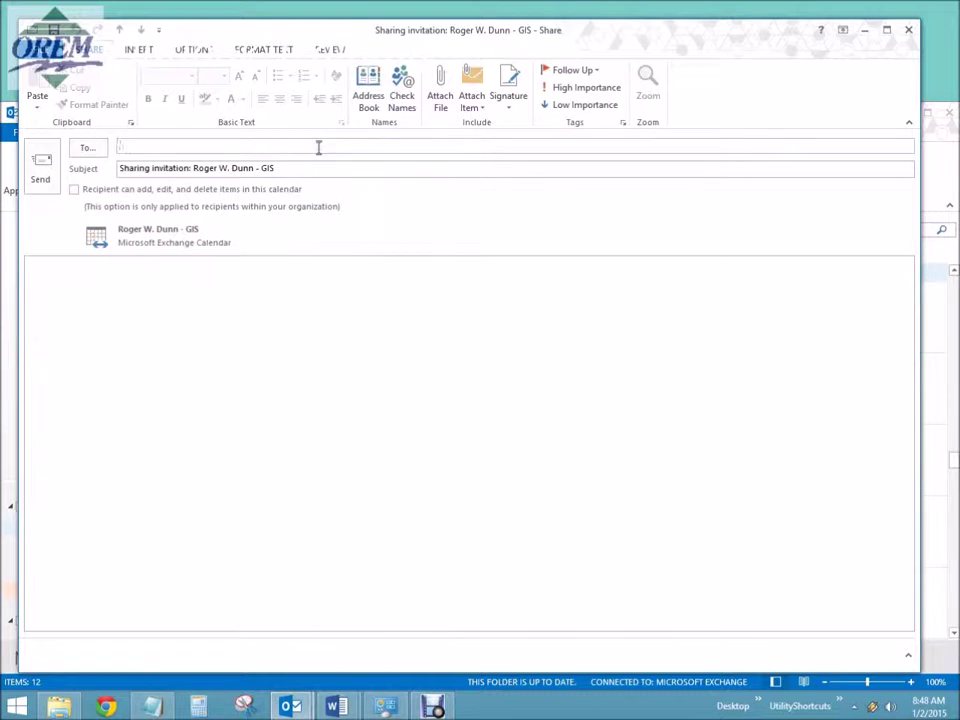
pyautogui.write('Steve')
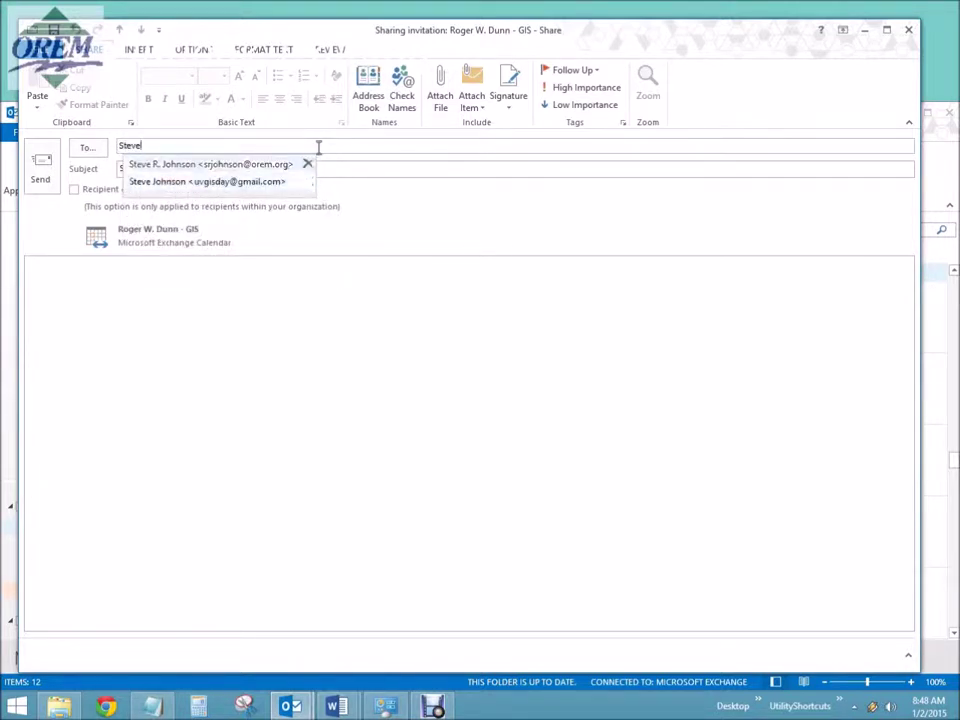
pyautogui.press('Return')
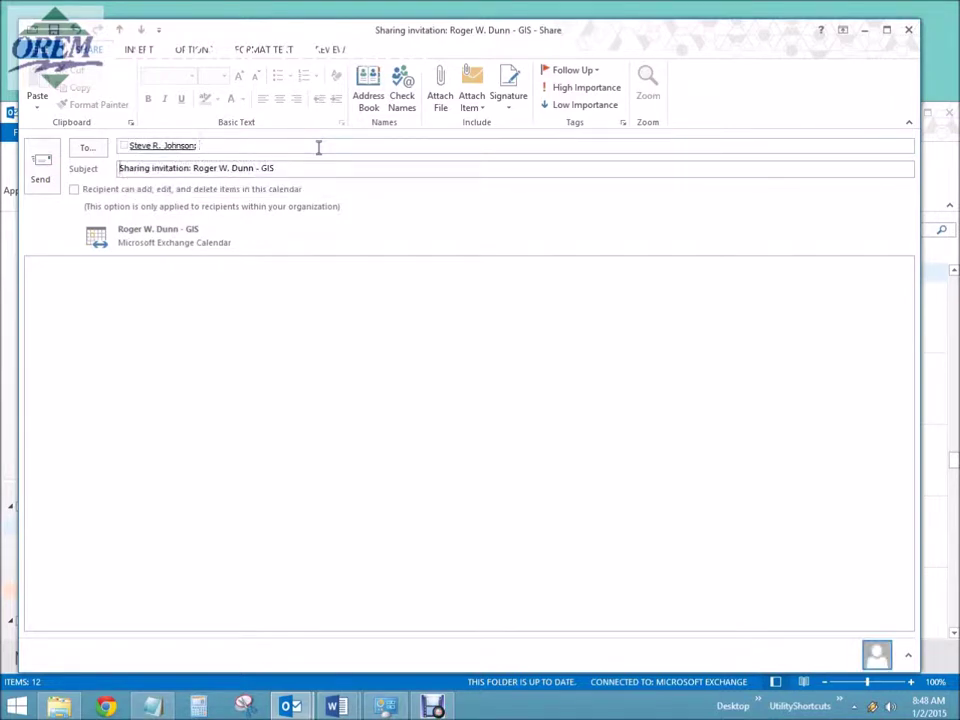
pyautogui.press('Tab')
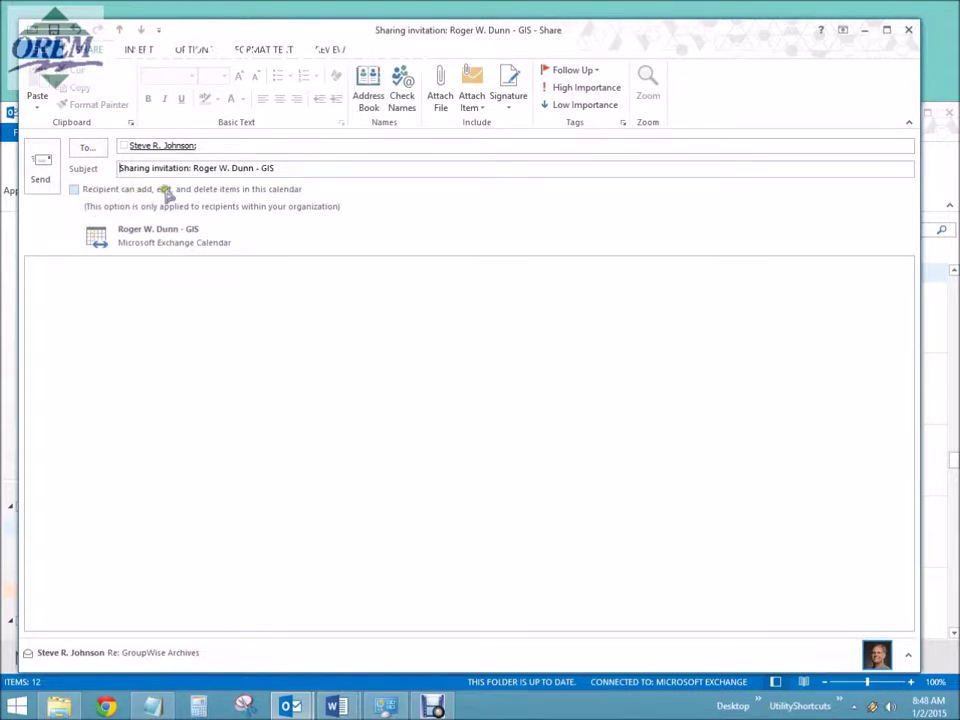
# - Allow the recipient to add, edit and delete items in the GIS calendar, and discard the invitation unsent
pyautogui.click(313, 191)
pyautogui.click(75, 190)
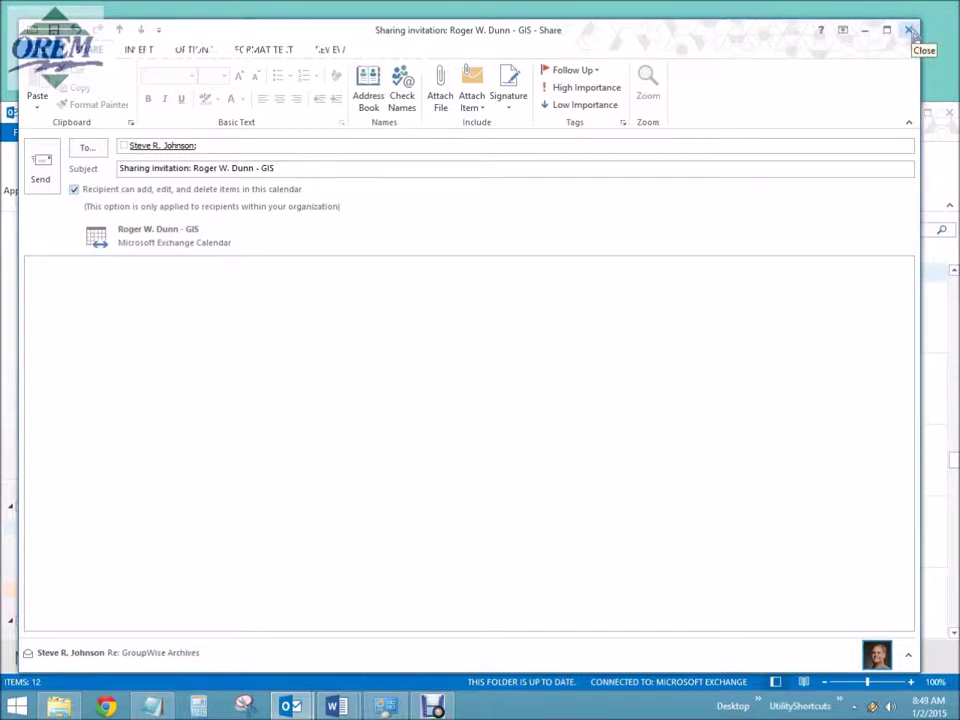
pyautogui.click(908, 30)
pyautogui.click(500, 396)
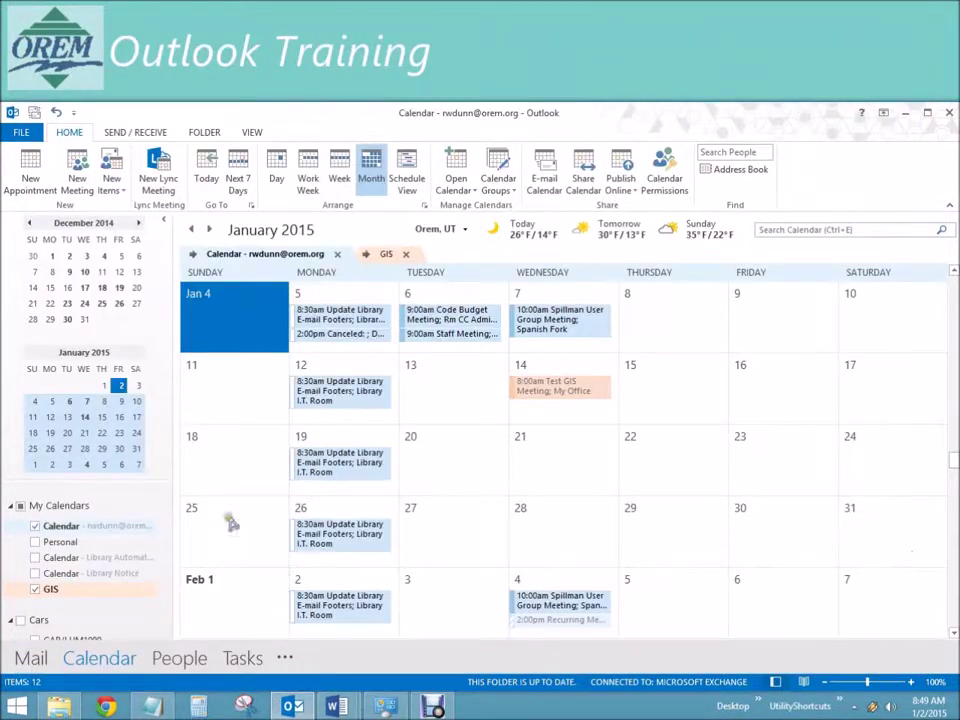
# - Change the GIS calendar's color to green
pyautogui.moveTo(164, 508); pyautogui.dragTo(163, 588)
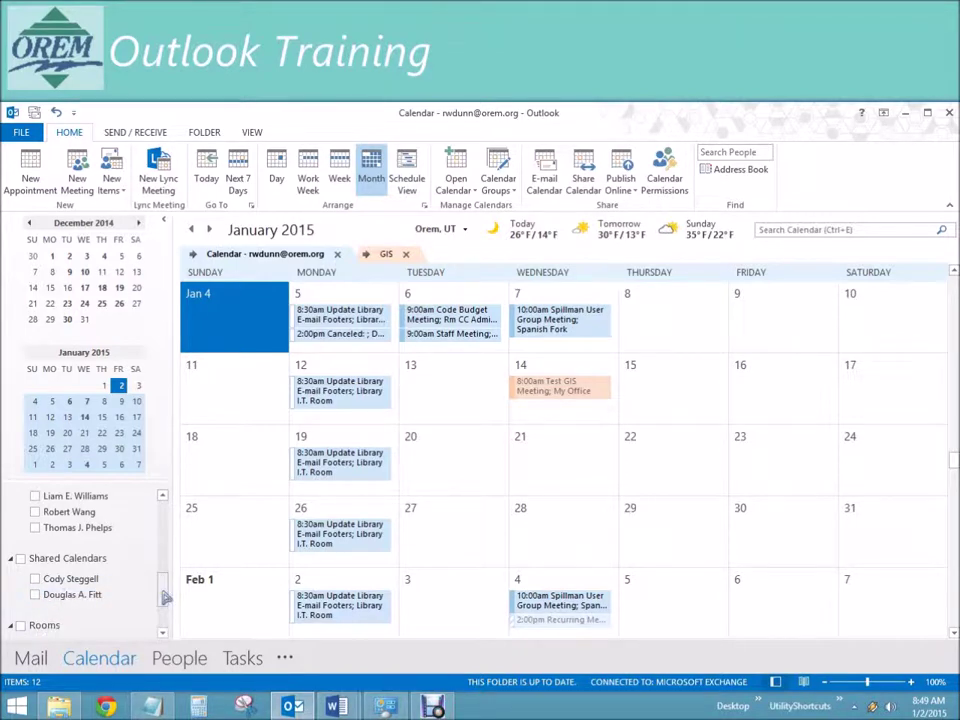
pyautogui.moveTo(165, 597); pyautogui.dragTo(166, 514)
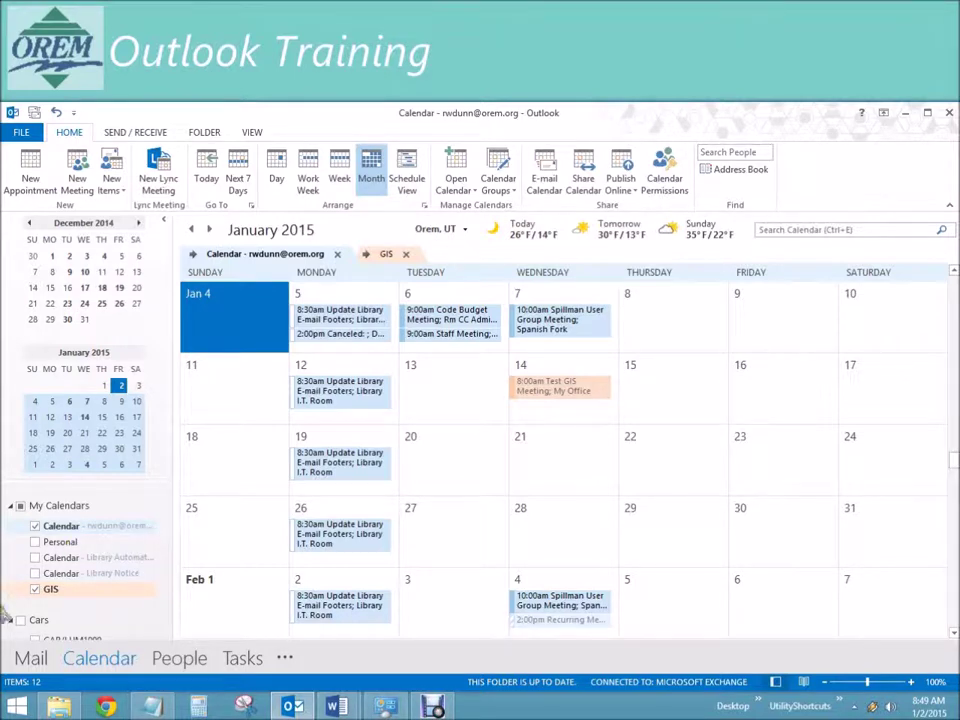
pyautogui.rightClick(52, 591)
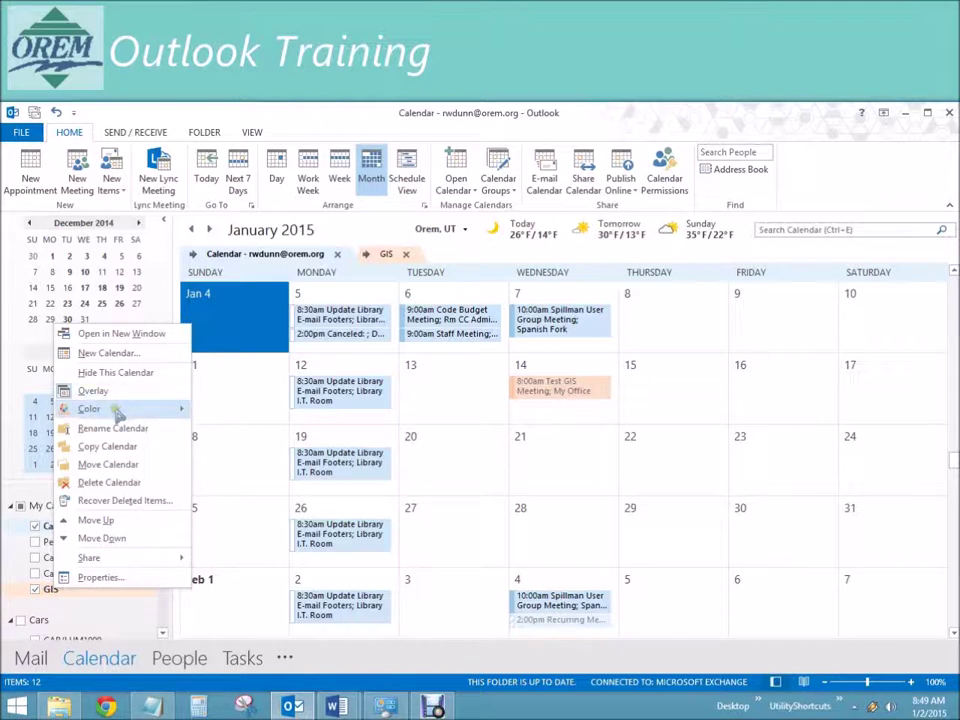
pyautogui.moveTo(118, 412)
pyautogui.click(232, 434)
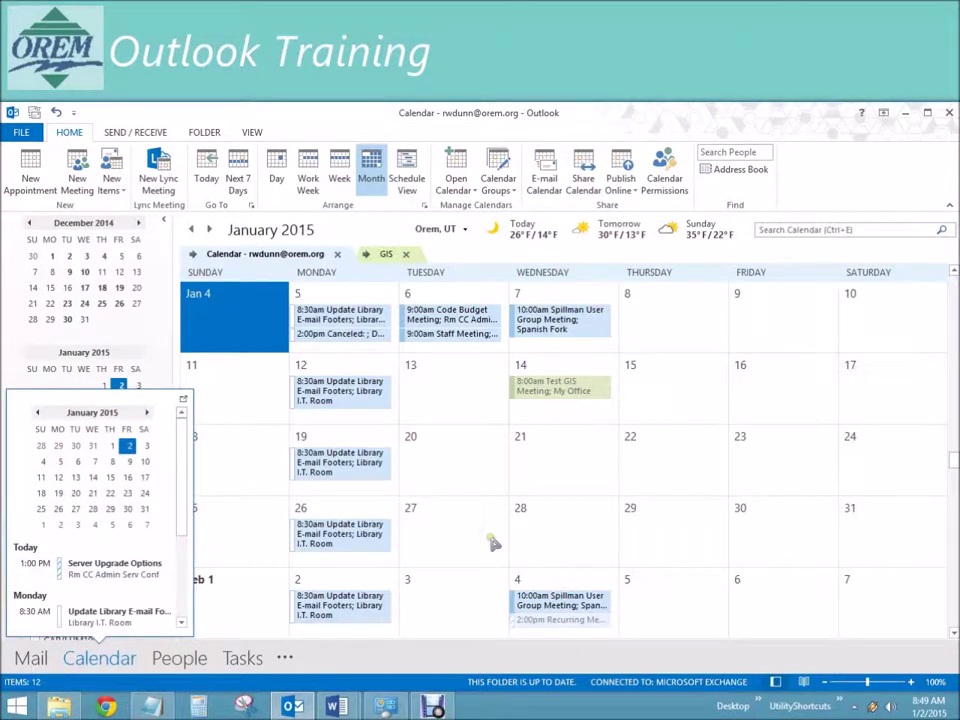
pyautogui.rightClick(52, 542)
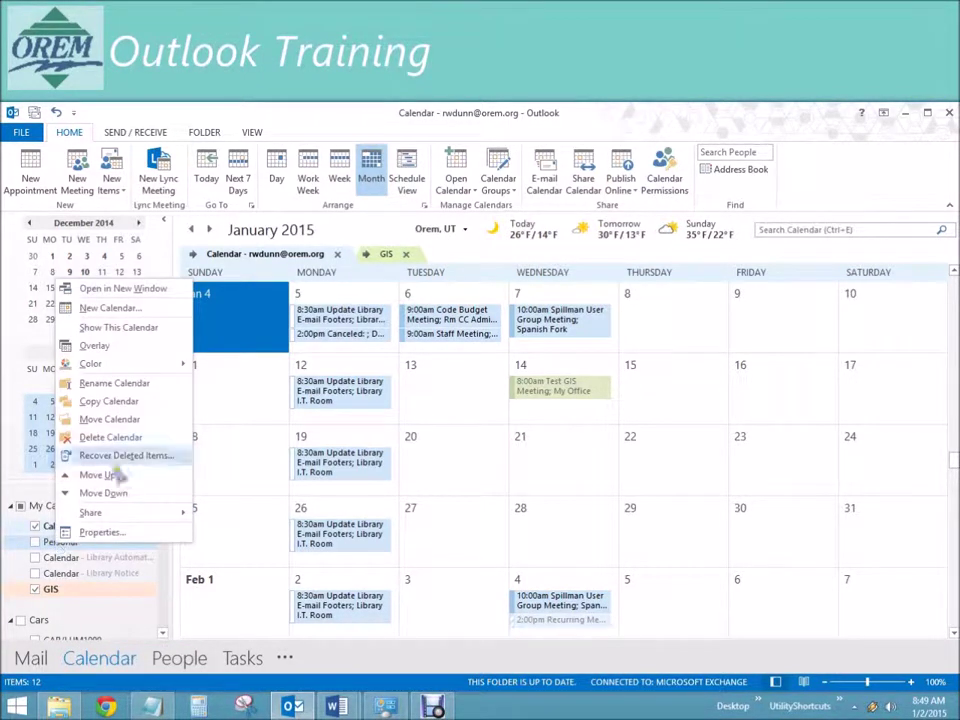
pyautogui.moveTo(140, 363)
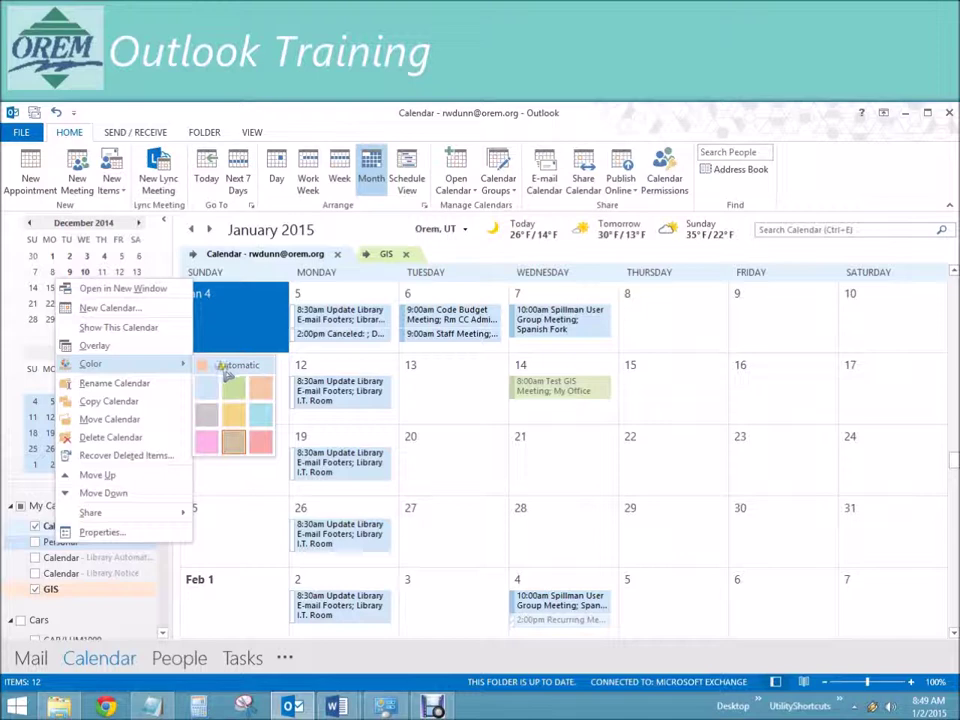
pyautogui.click(488, 108)
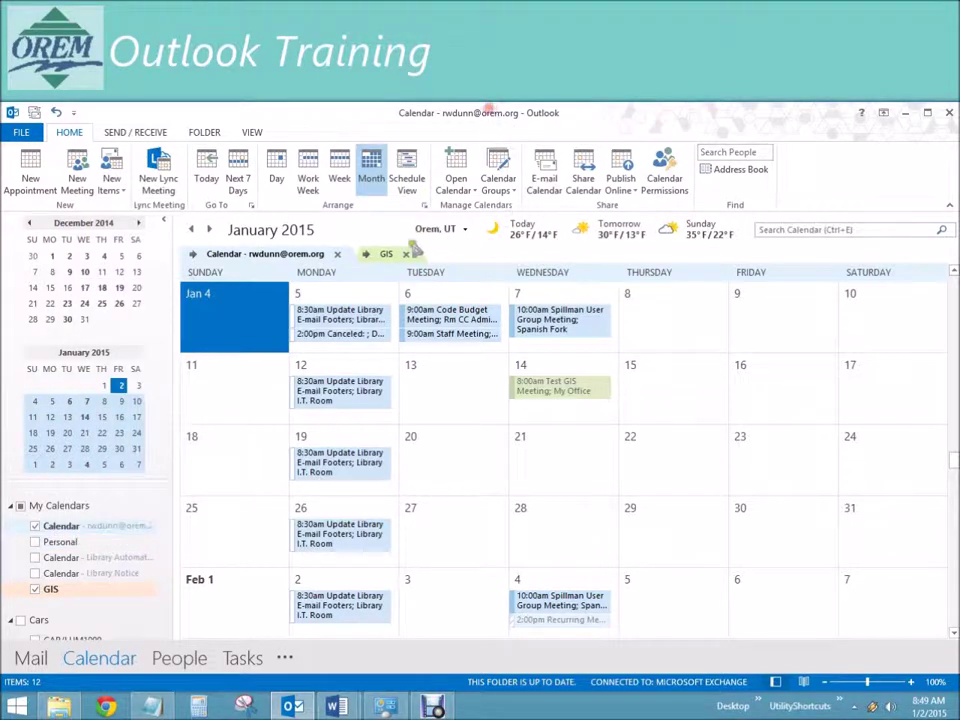
# - Hide the GIS calendar from the calendar view, leaving only the main calendar displayed
pyautogui.click(407, 255)
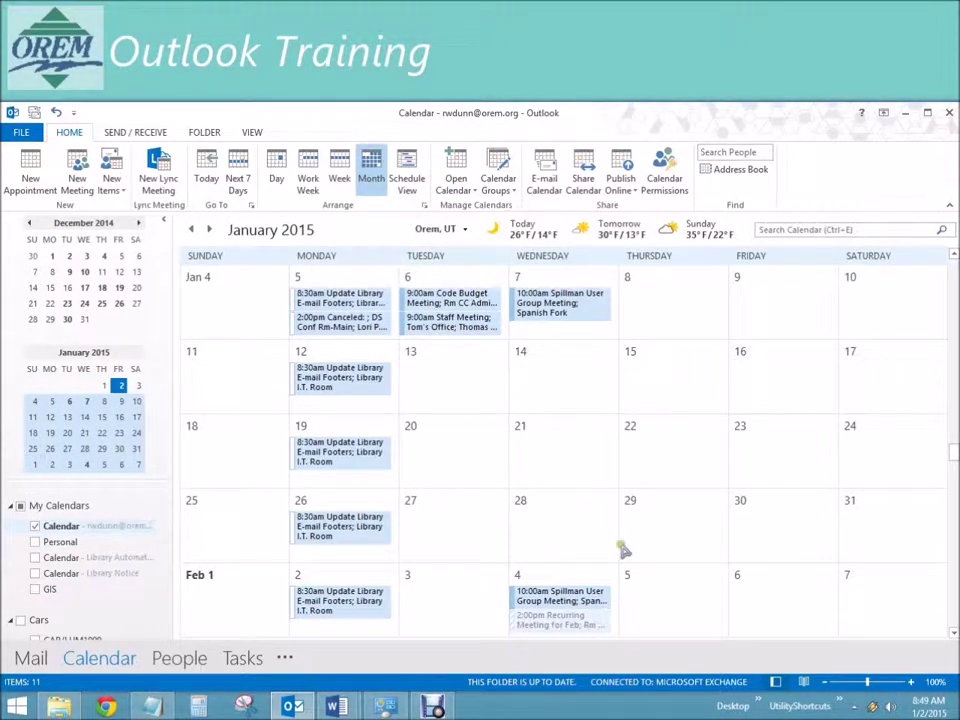